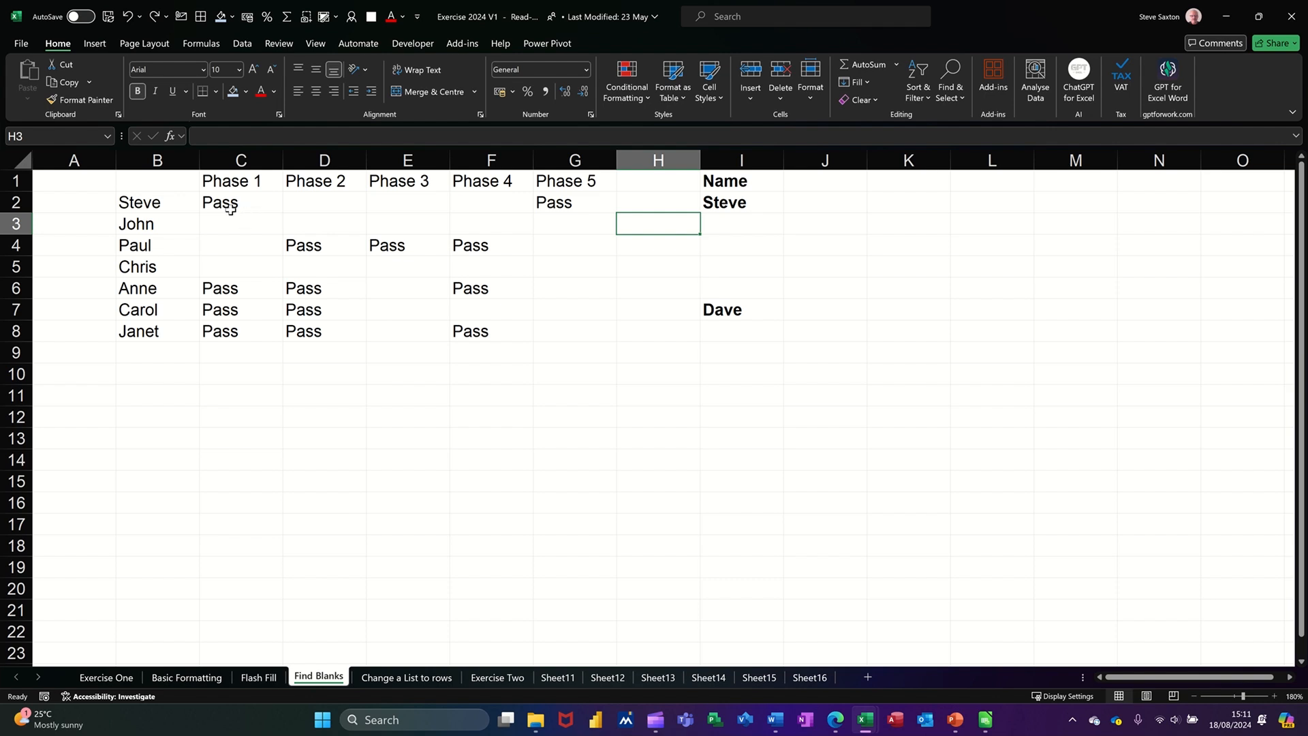
Step: Select the blank cells within C2:G8, fill them all with "Pending" at once, and clear those entries again
{"action": "left_click_drag", "start_coordinate": [219, 204], "coordinate": [526, 321]}
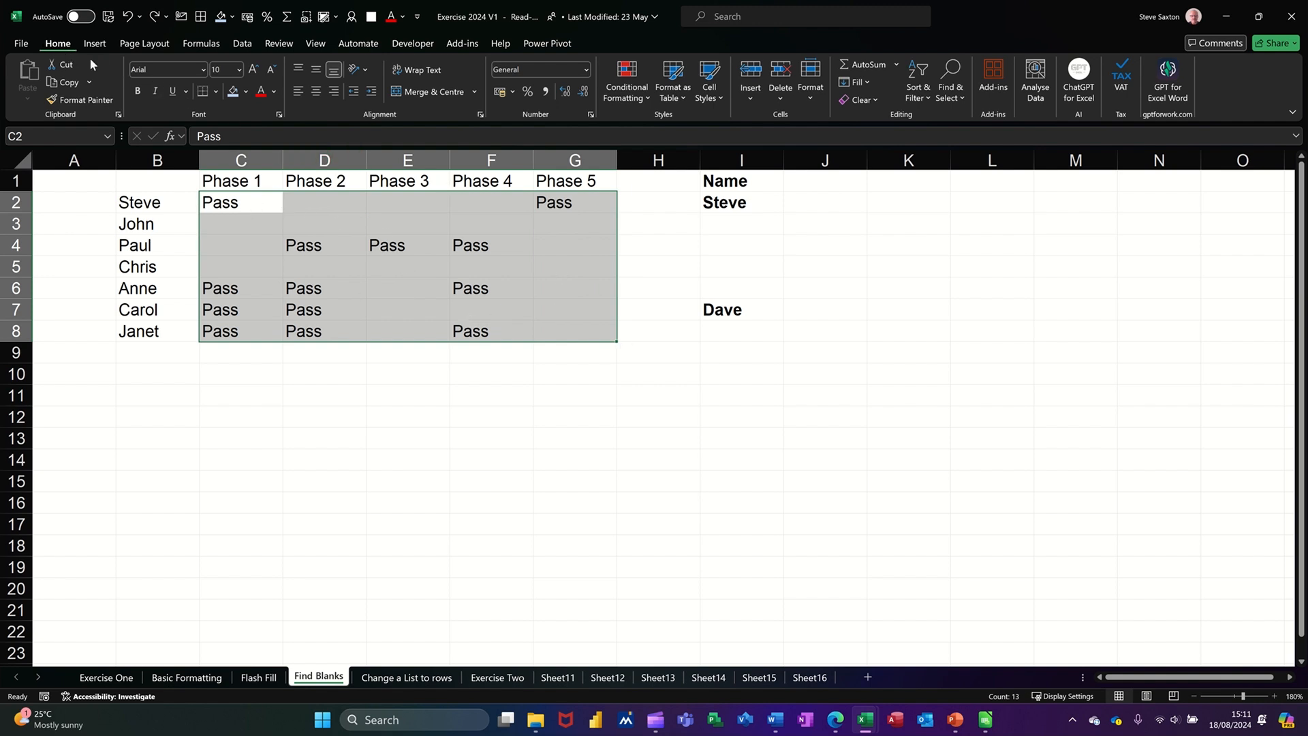
{"action": "left_click", "coordinate": [954, 75]}
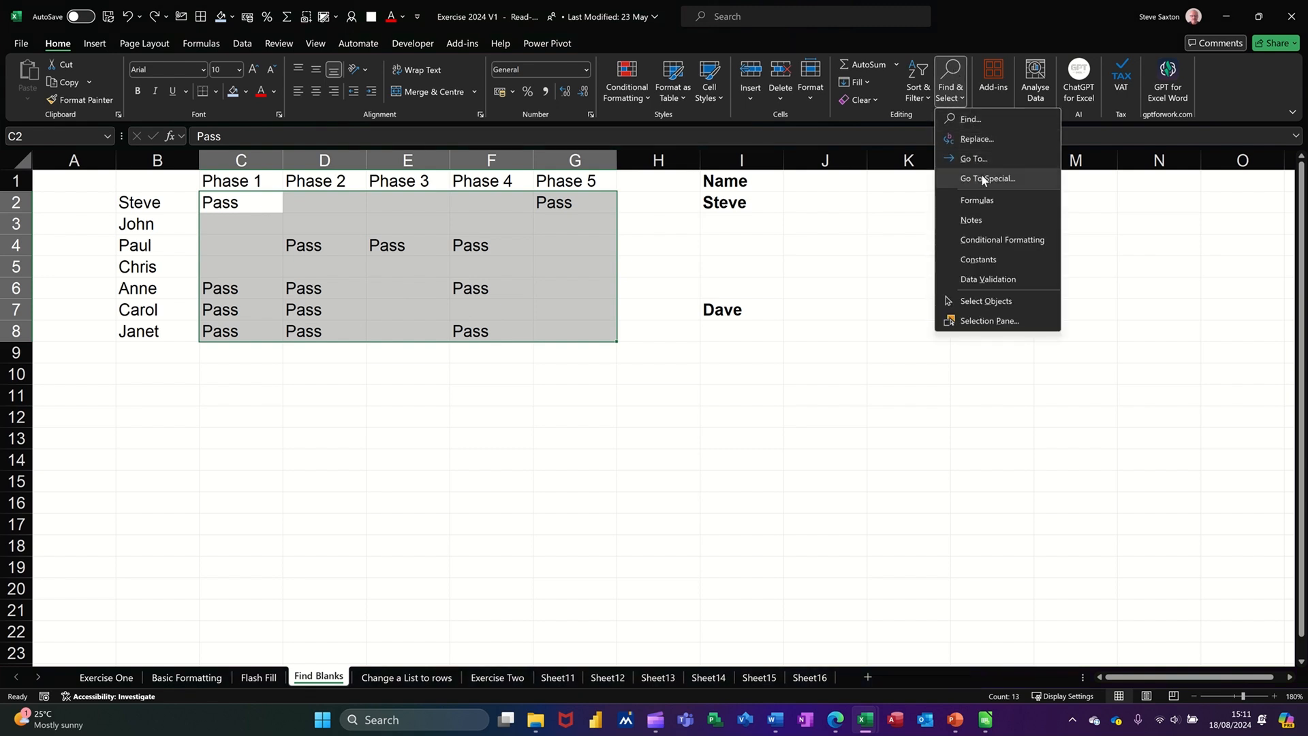
{"action": "left_click", "coordinate": [1002, 180]}
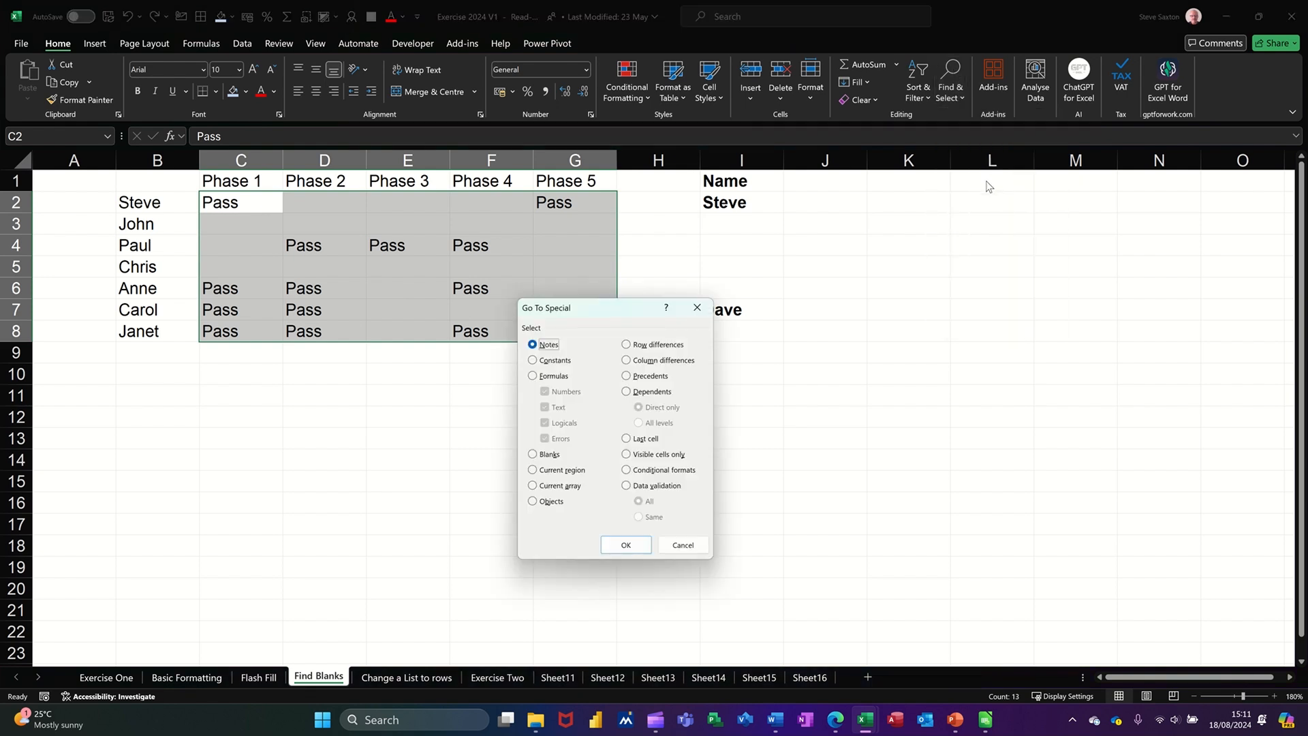
{"action": "left_click", "coordinate": [550, 454]}
{"action": "left_click", "coordinate": [623, 545]}
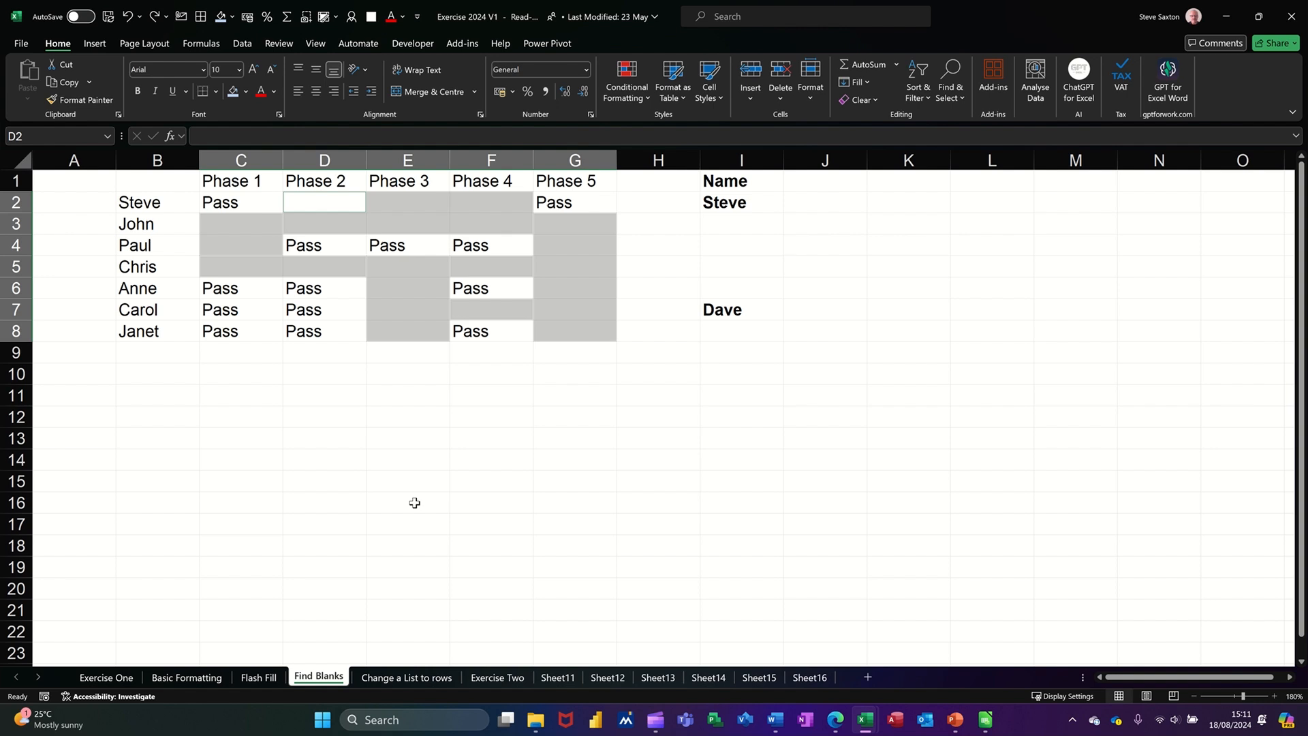
{"action": "type", "text": "Pe"}
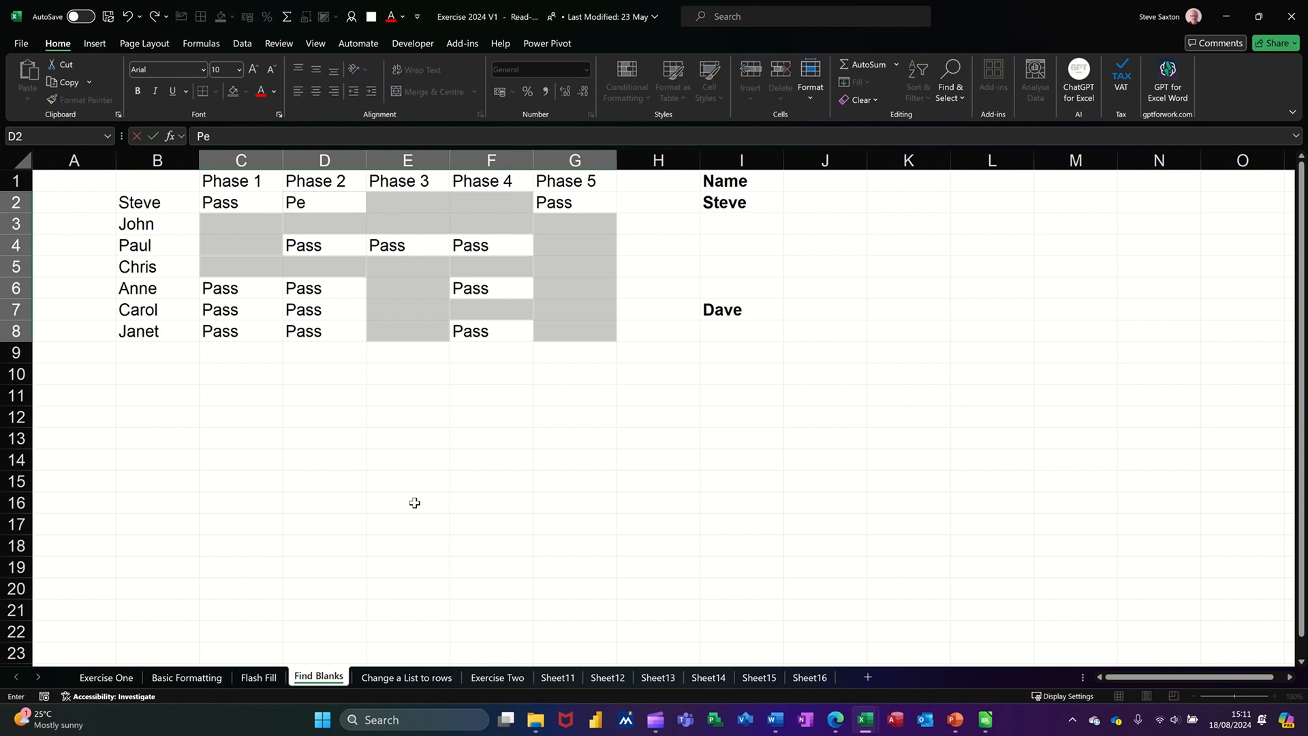
{"action": "type", "text": "nding"}
{"action": "key", "text": "ctrl+Return"}
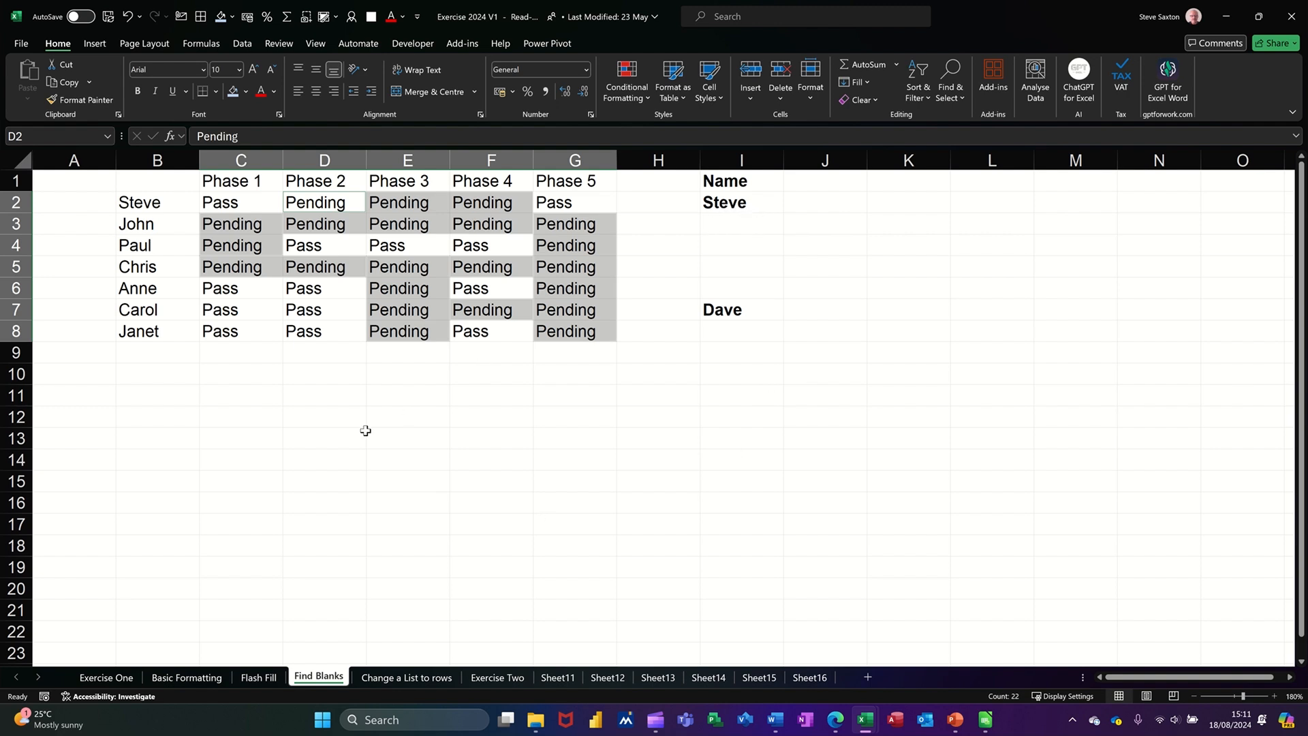
{"action": "key", "text": "Delete"}
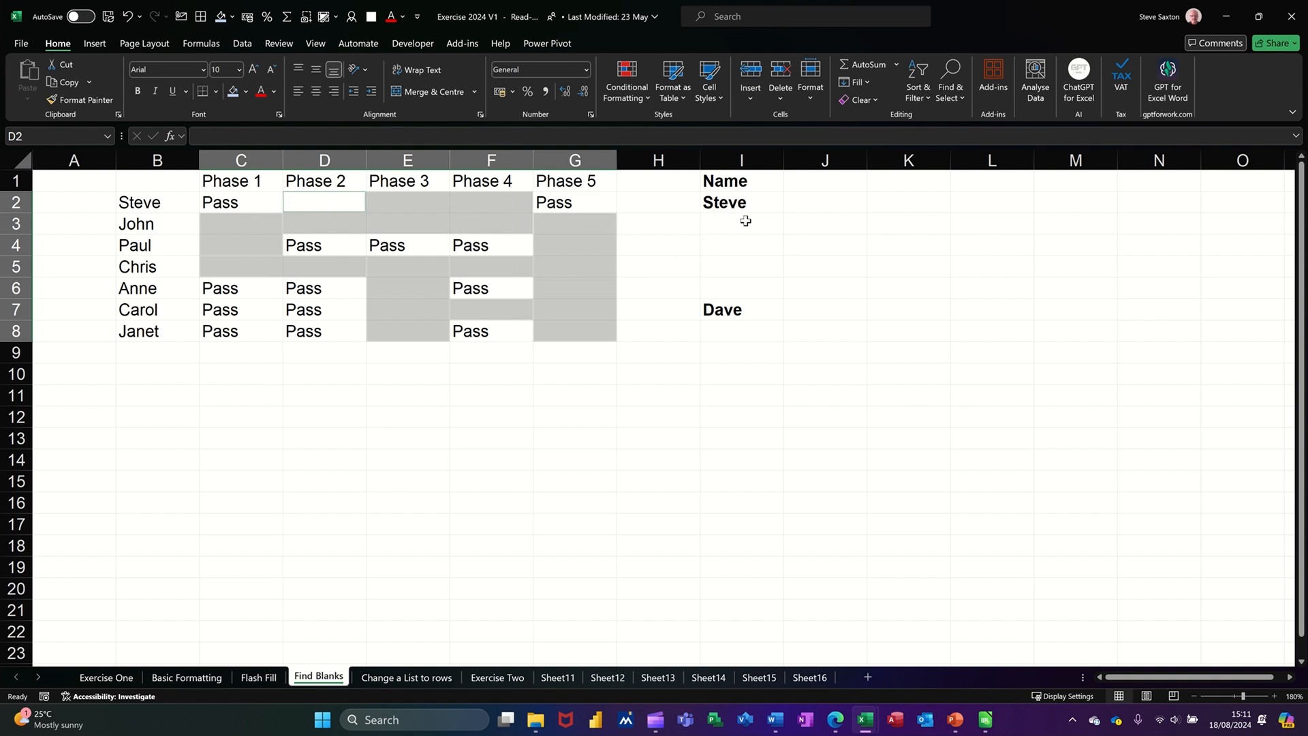
{"action": "left_click_drag", "start_coordinate": [745, 221], "coordinate": [747, 289]}
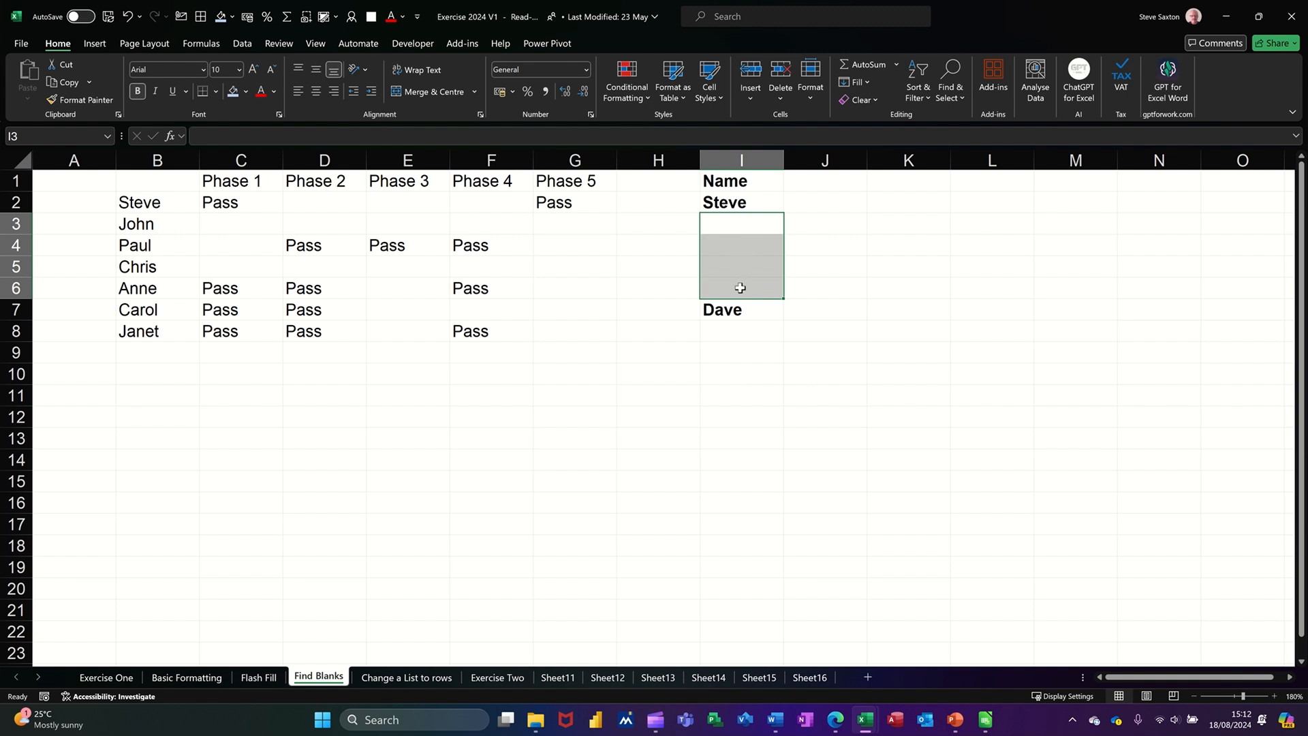
{"action": "left_click_drag", "start_coordinate": [738, 338], "coordinate": [741, 411]}
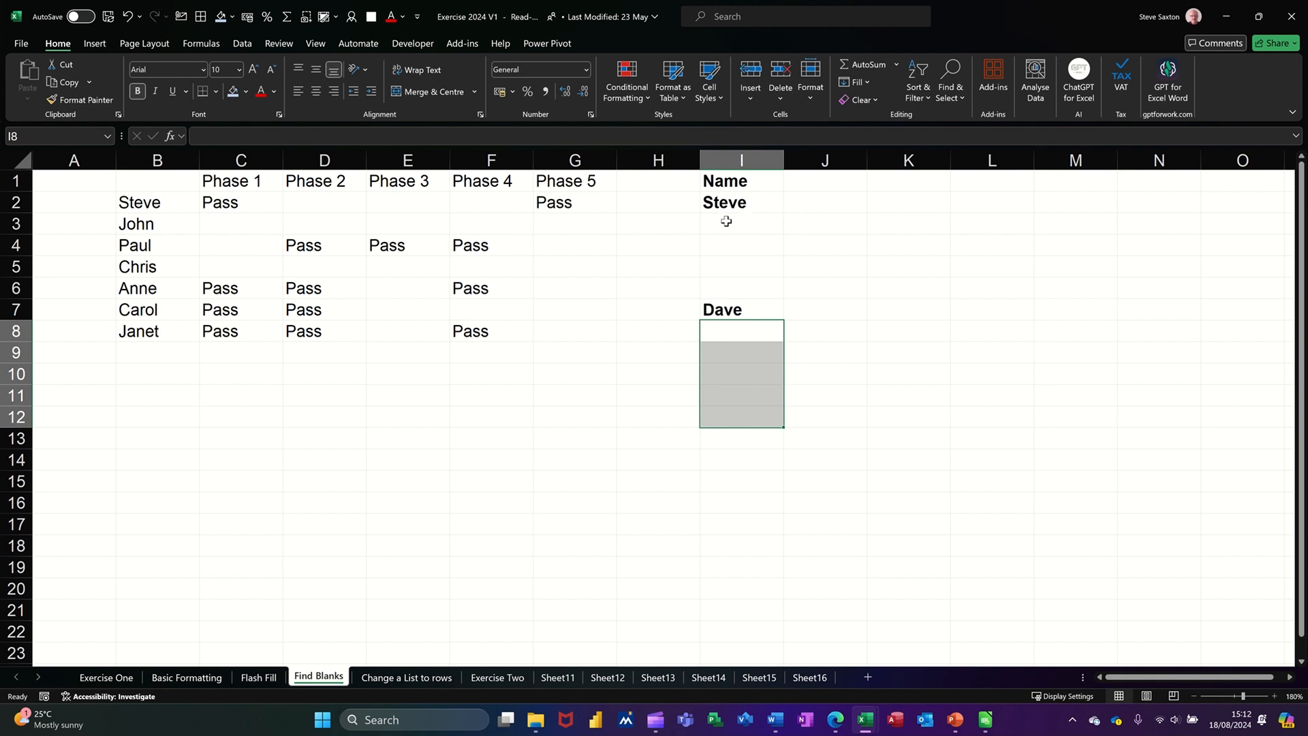
{"action": "left_click_drag", "start_coordinate": [739, 223], "coordinate": [739, 252]}
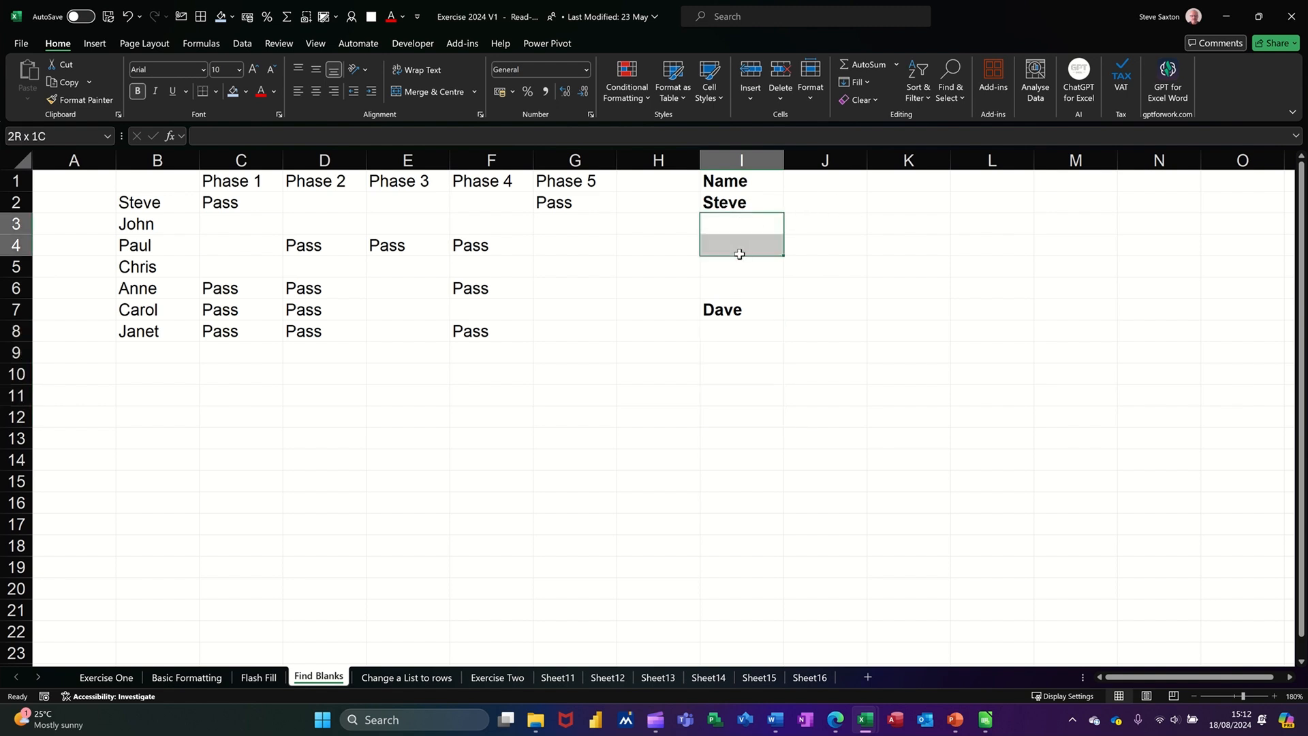
Step: Select the blank cells within I2:I12 and fill them all with the formula =I2, referring to the cell above
{"action": "left_click_drag", "start_coordinate": [746, 205], "coordinate": [742, 408]}
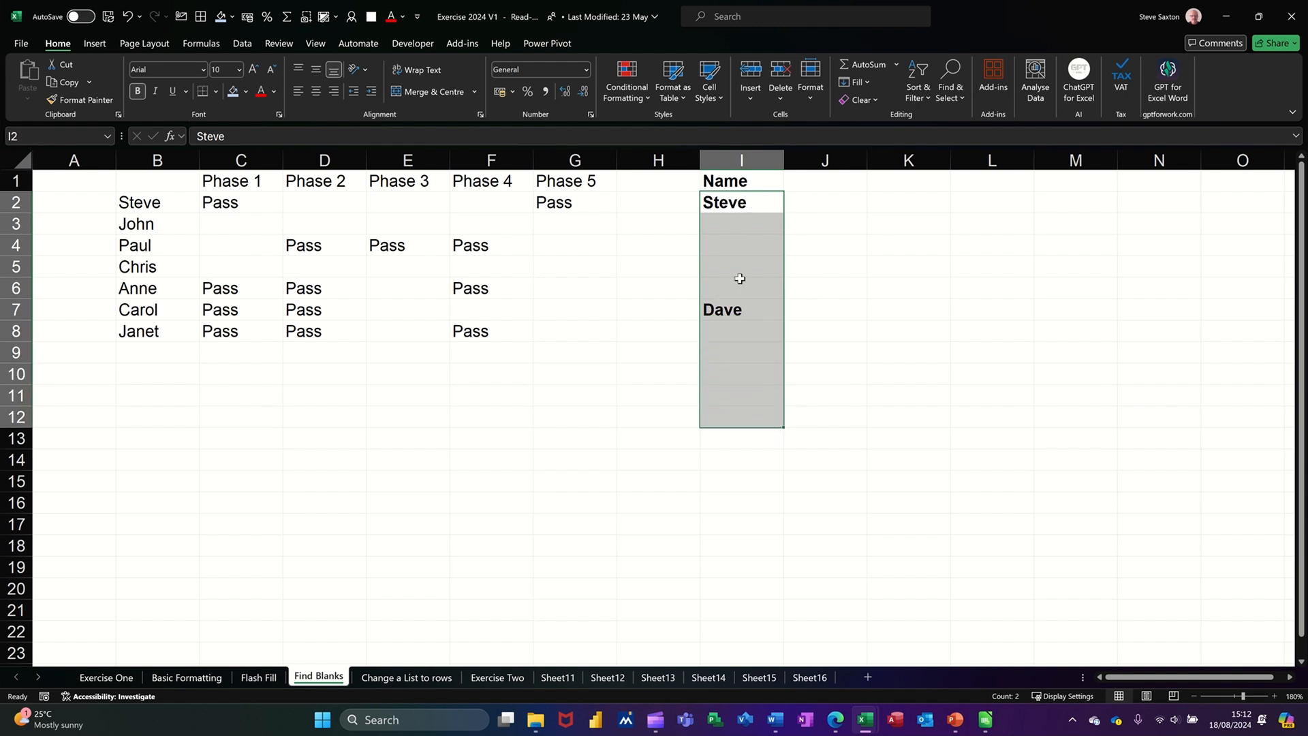
{"action": "left_click", "coordinate": [956, 75]}
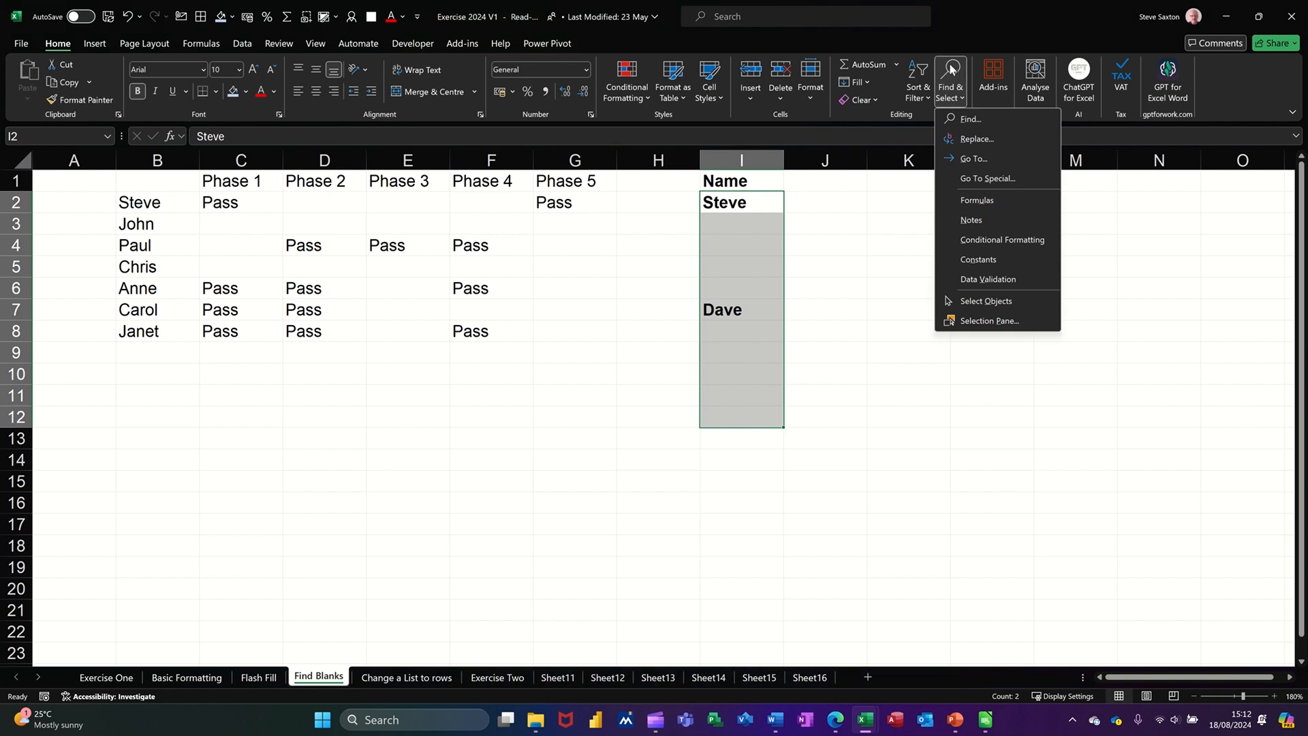
{"action": "left_click", "coordinate": [983, 180]}
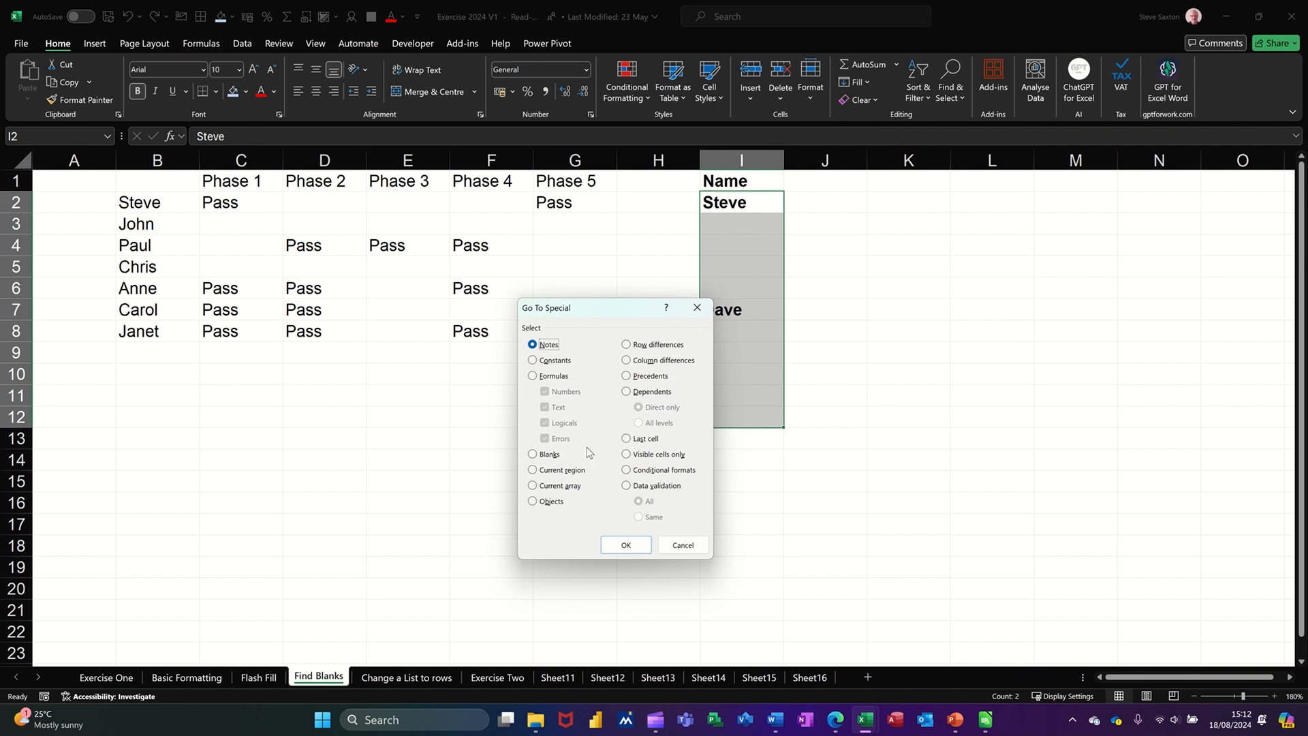
{"action": "left_click", "coordinate": [550, 455]}
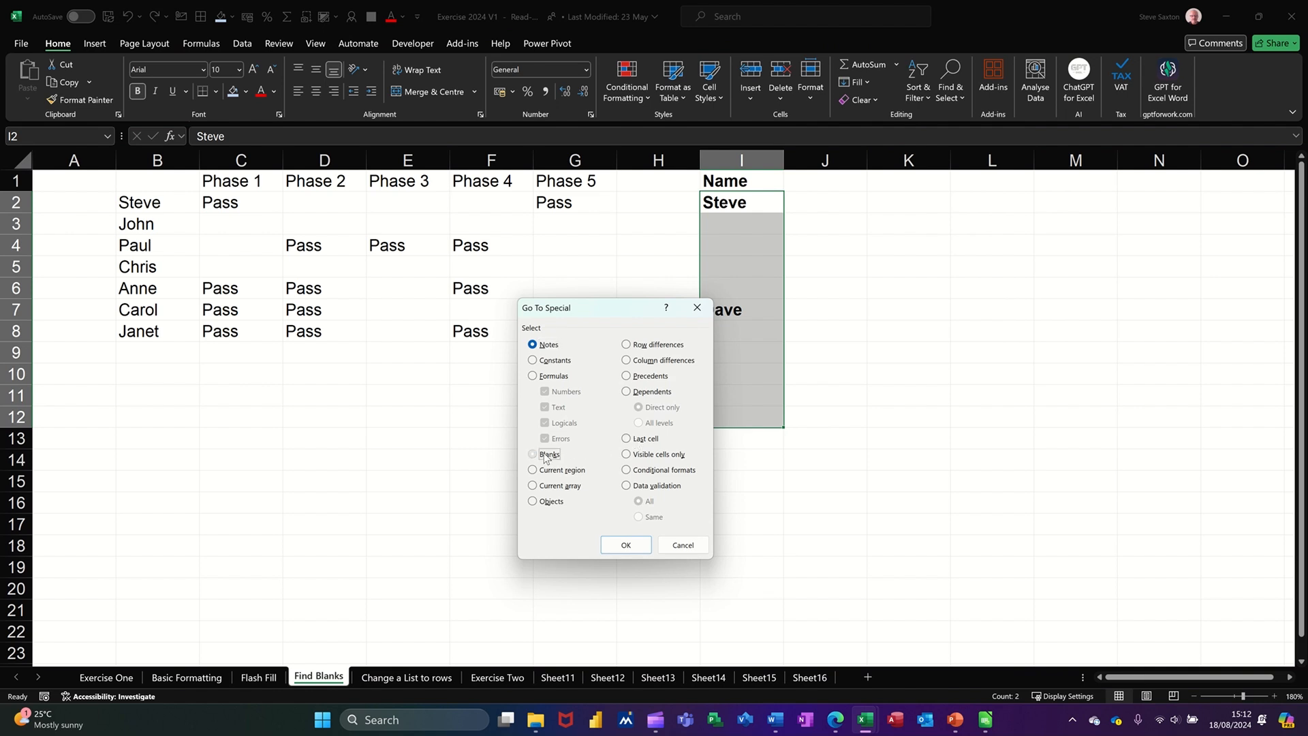
{"action": "left_click", "coordinate": [619, 542]}
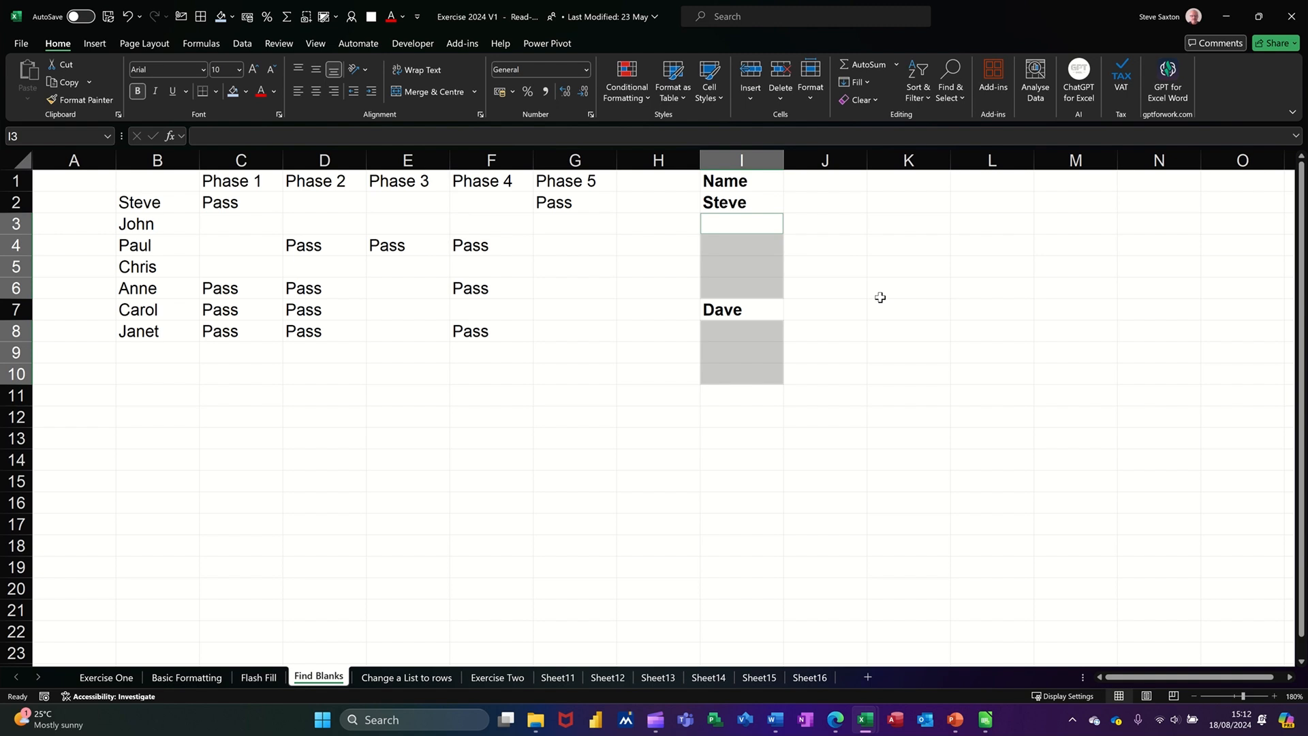
{"action": "type", "text": "="}
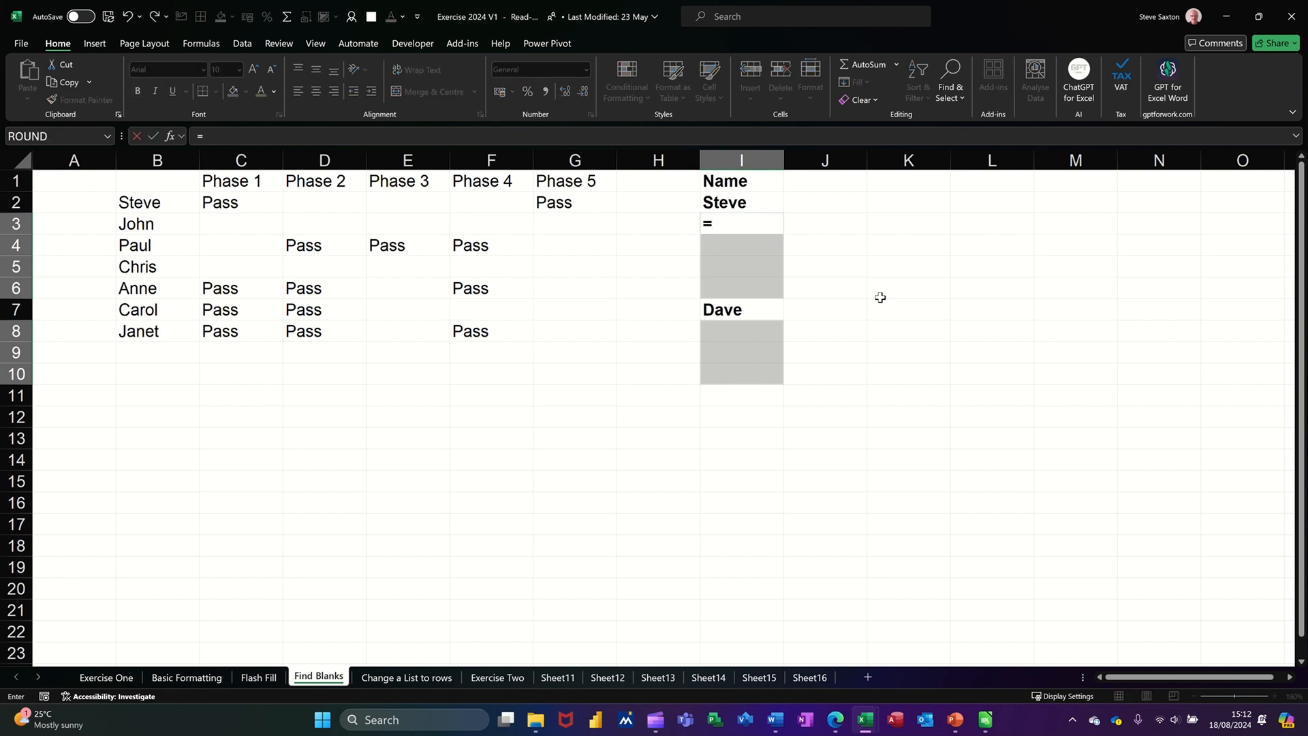
{"action": "left_click", "coordinate": [741, 202]}
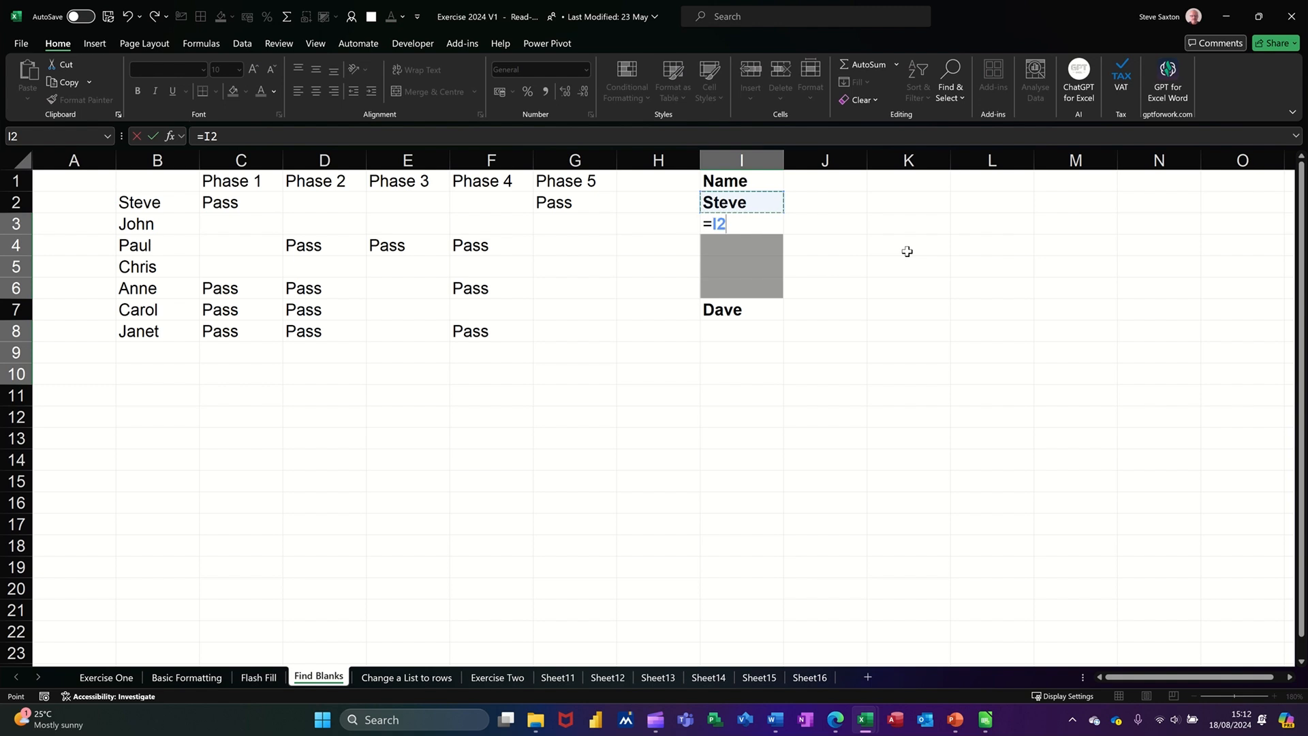
{"action": "key", "text": "ctrl+Return"}
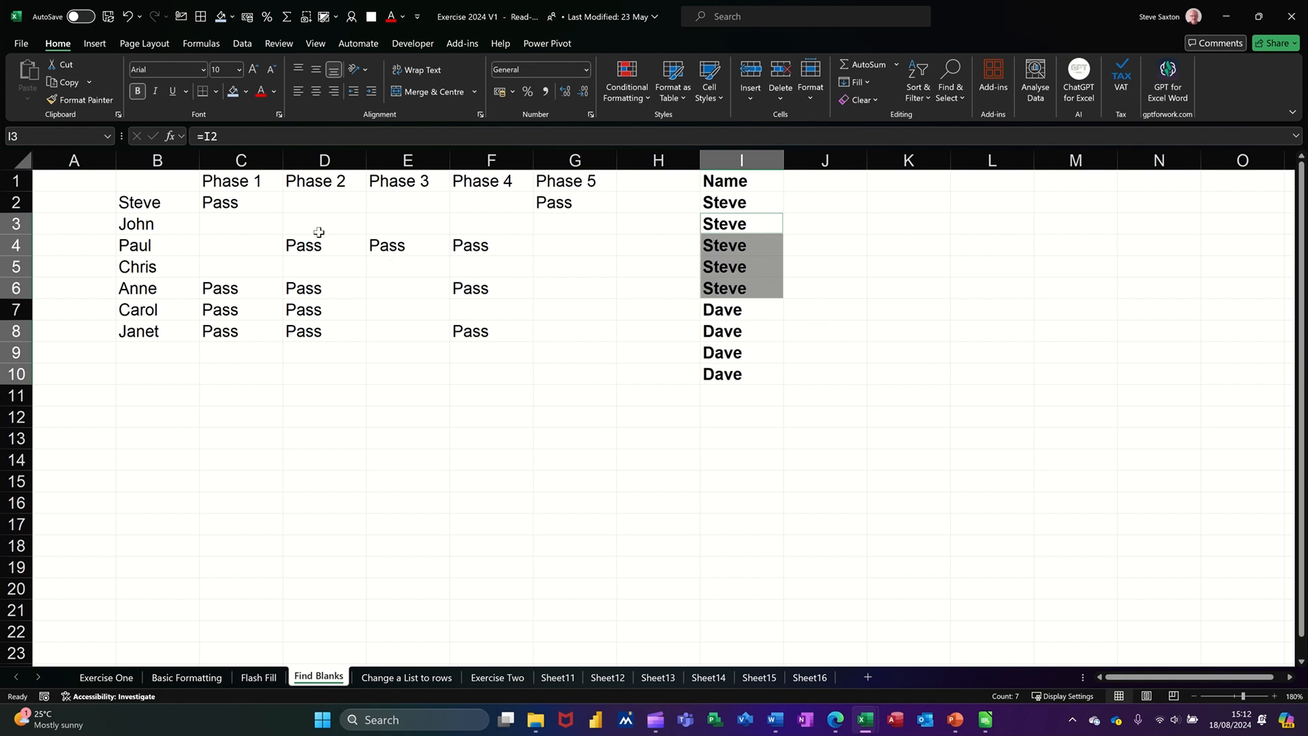
Step: Select the blank cells within the phase results C2:G8 and fill them all with 1
{"action": "left_click_drag", "start_coordinate": [230, 205], "coordinate": [543, 330]}
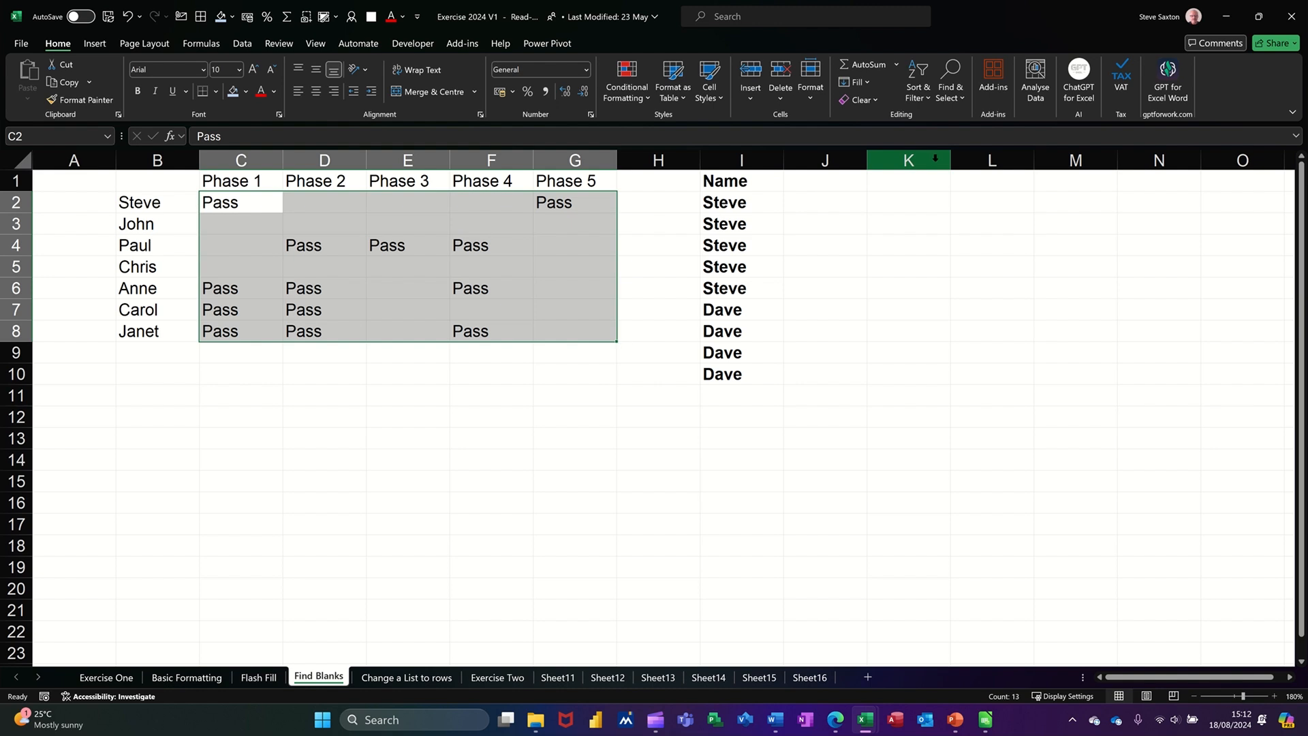
{"action": "left_click", "coordinate": [953, 65]}
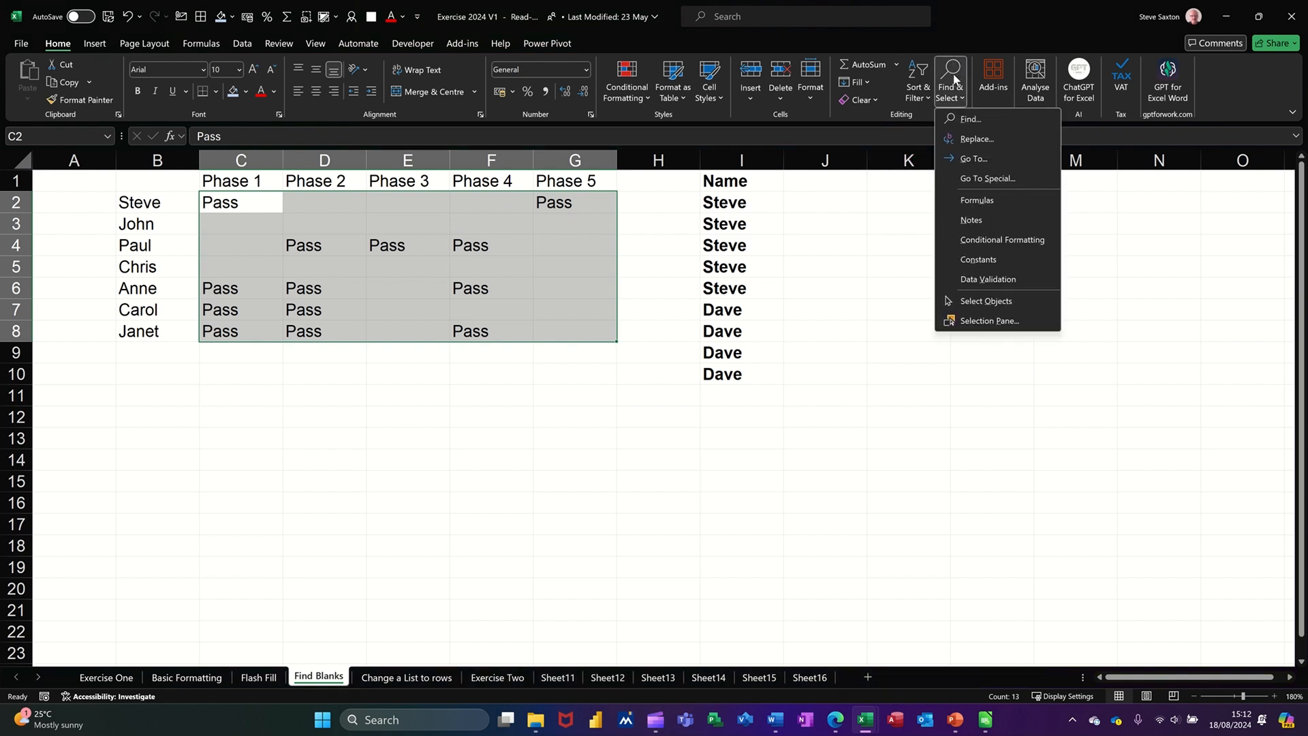
{"action": "left_click", "coordinate": [962, 181]}
{"action": "left_click", "coordinate": [549, 457]}
{"action": "left_click", "coordinate": [617, 543]}
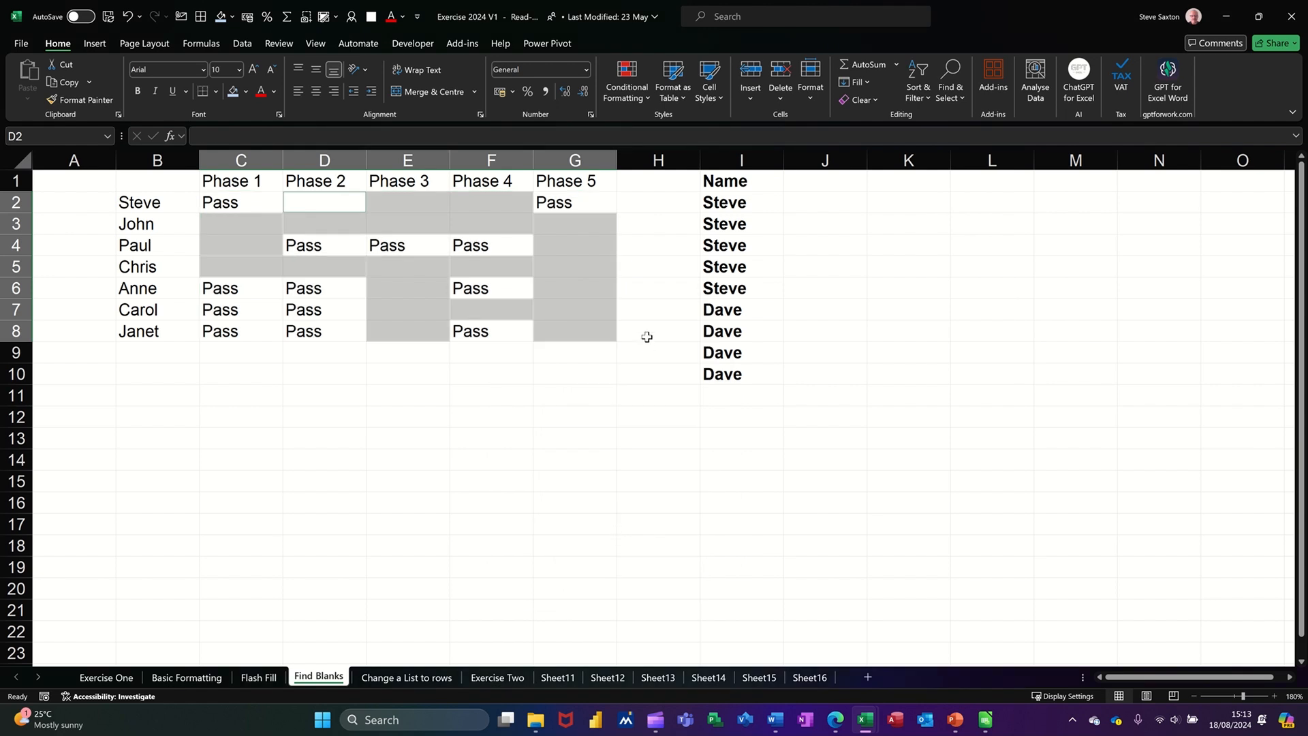
{"action": "type", "text": "1"}
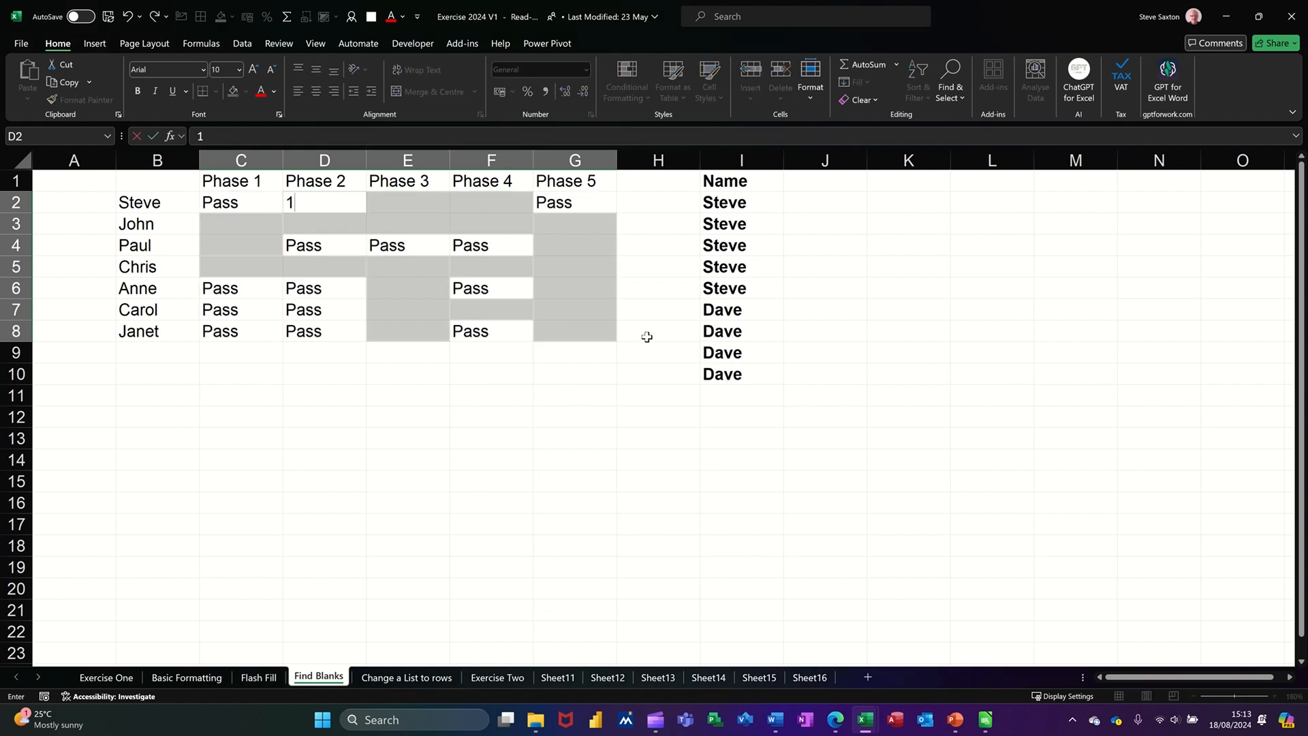
{"action": "key", "text": "ctrl+Return"}
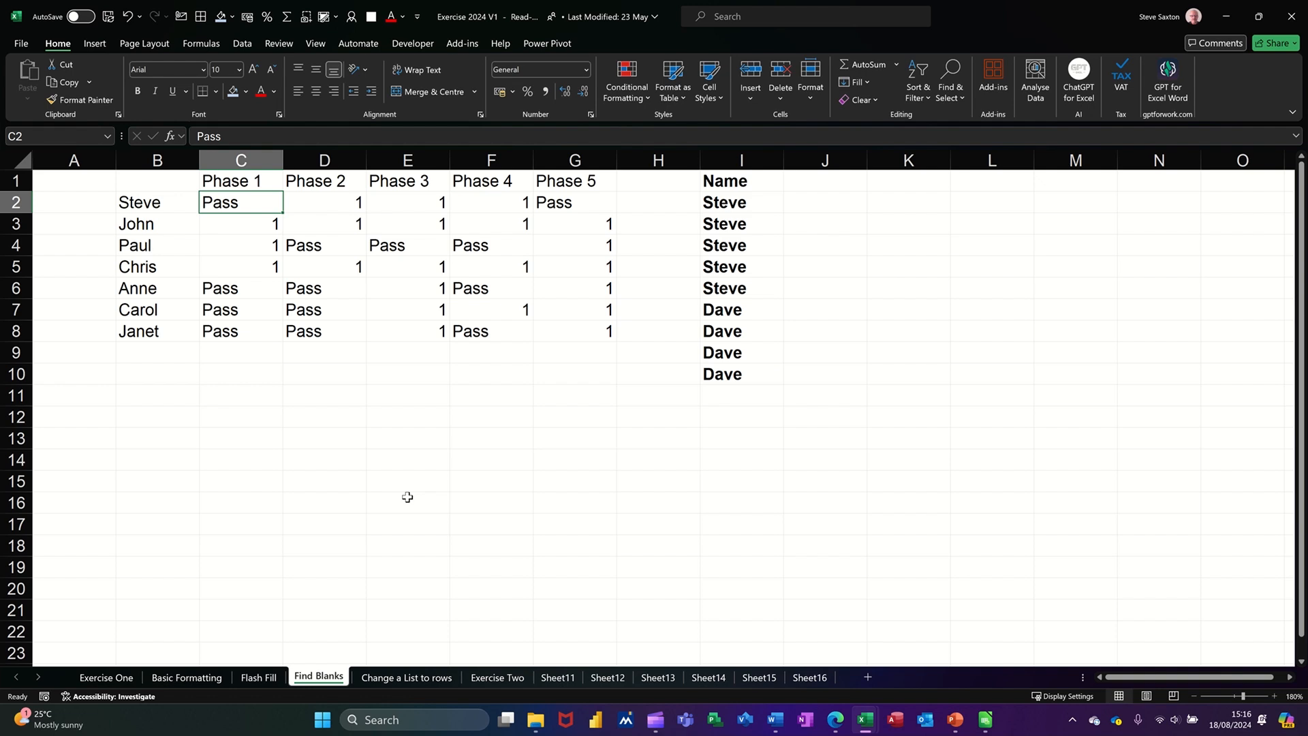
{"action": "left_click", "coordinate": [952, 71]}
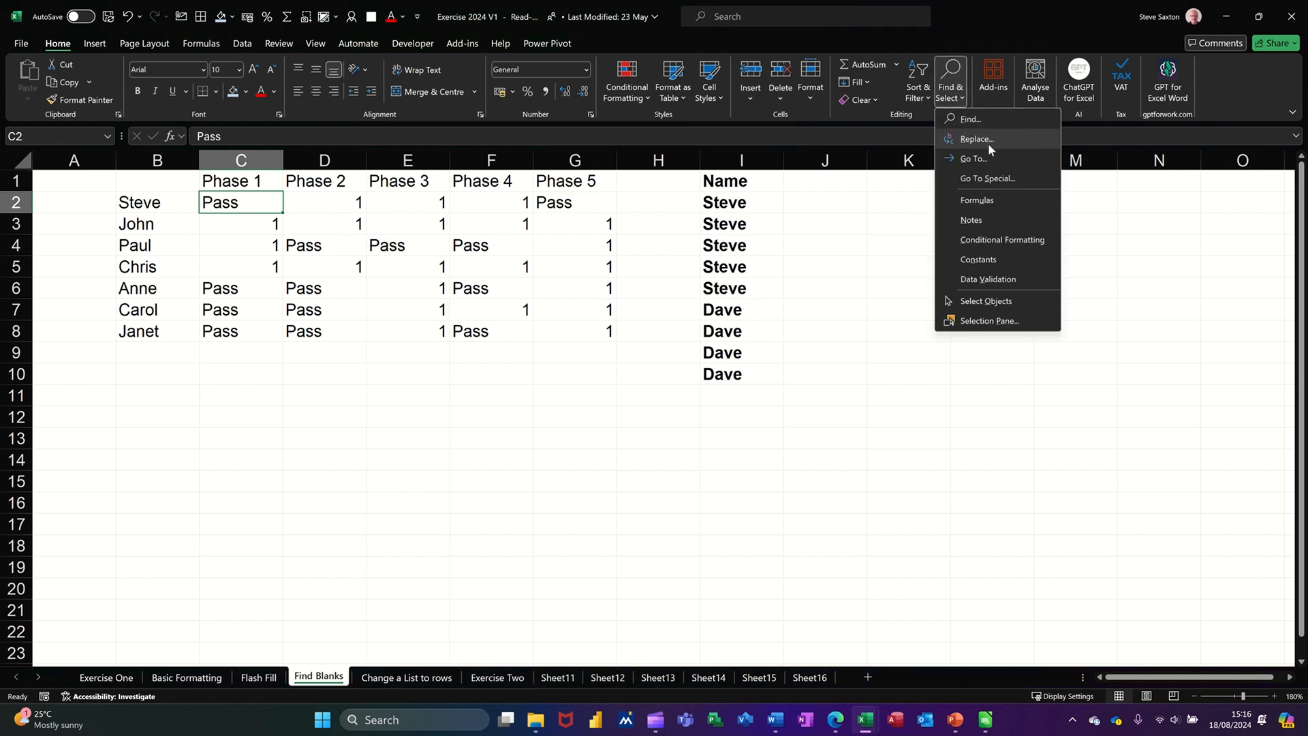
{"action": "left_click", "coordinate": [981, 123]}
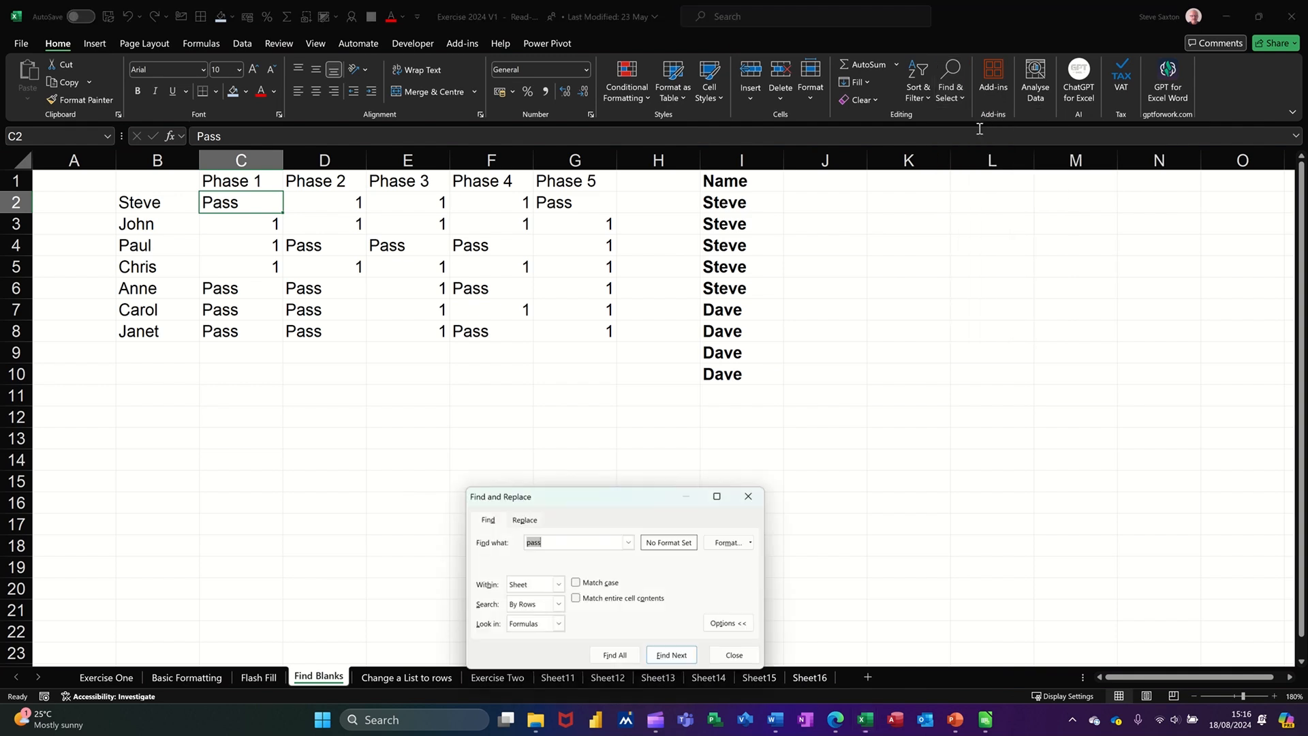
{"action": "left_click_drag", "start_coordinate": [651, 508], "coordinate": [811, 339]}
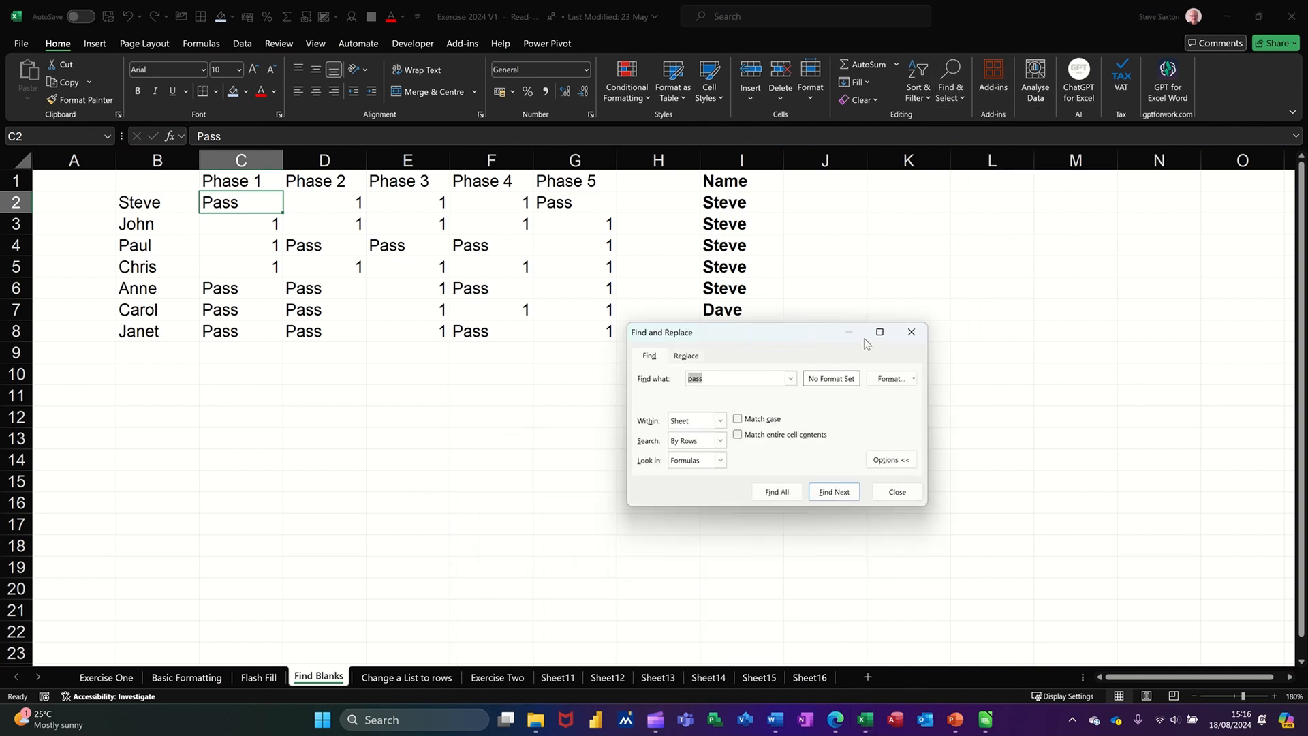
{"action": "left_click", "coordinate": [910, 330]}
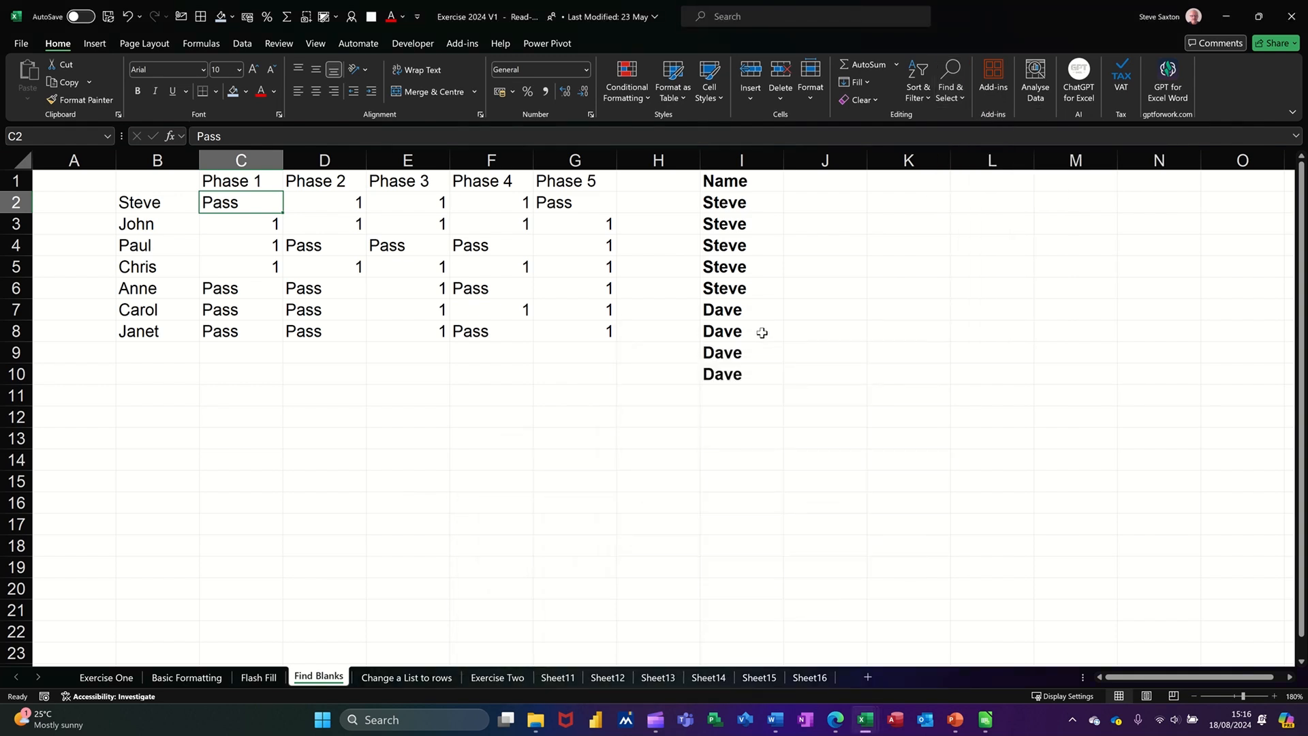
{"action": "key", "text": "ctrl+f"}
{"action": "key", "text": "ctrl+h"}
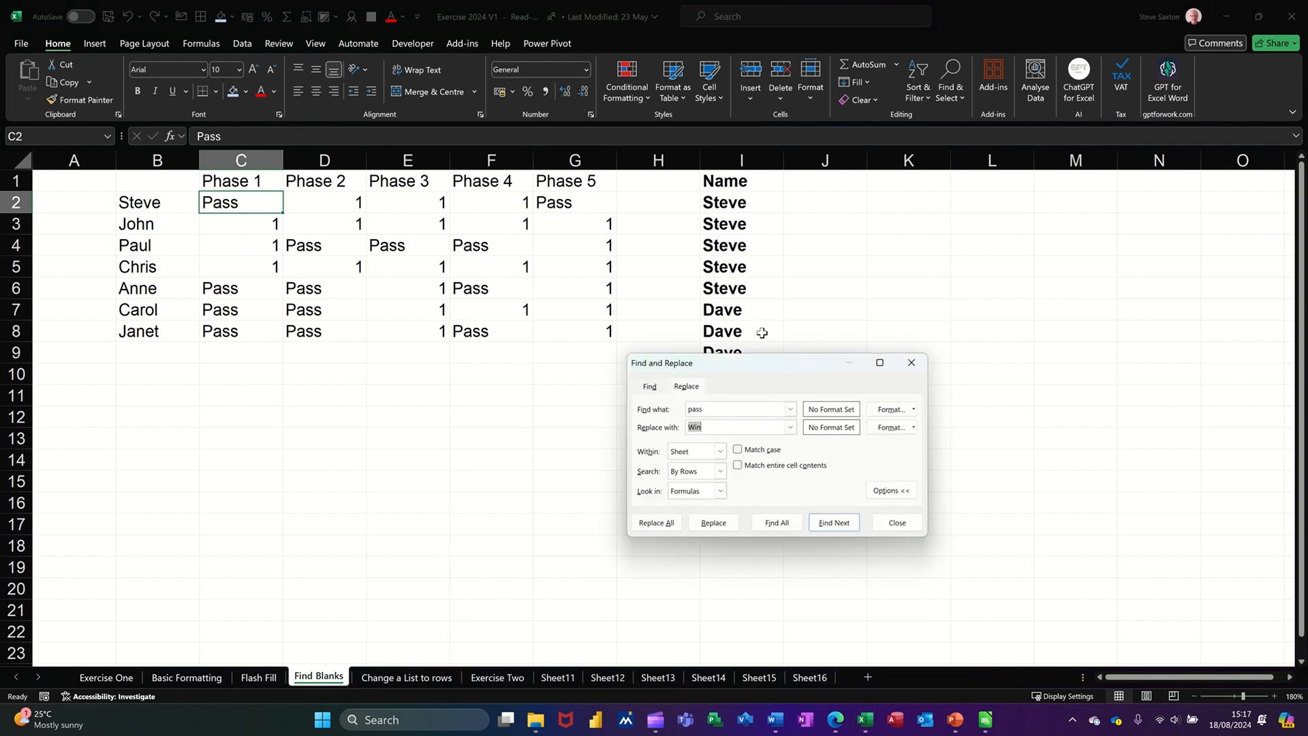
{"action": "left_click", "coordinate": [911, 362]}
Step: Replace "pass" with "Win" one at a time in G2, D4 and E4, and replace all remaining occurrences on the sheet together
{"action": "left_click", "coordinate": [963, 73]}
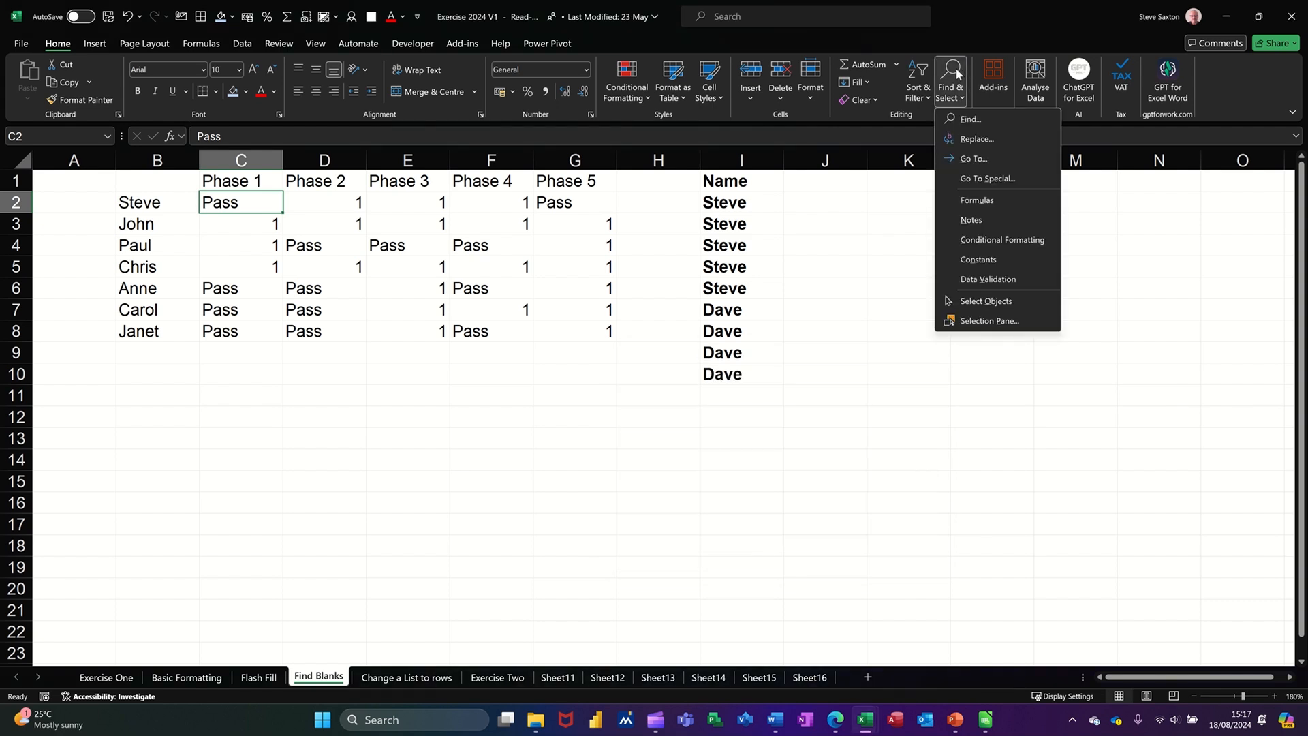
{"action": "left_click", "coordinate": [972, 141]}
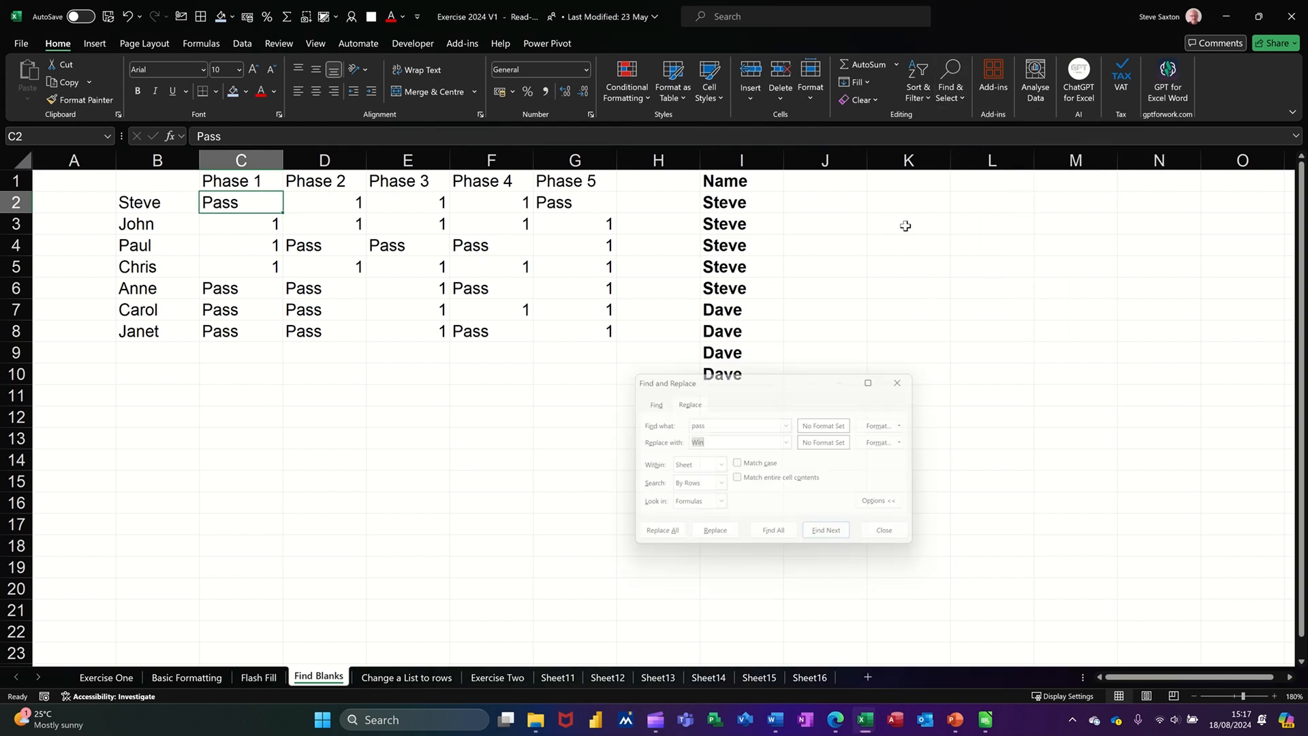
{"action": "left_click_drag", "start_coordinate": [772, 383], "coordinate": [484, 394]}
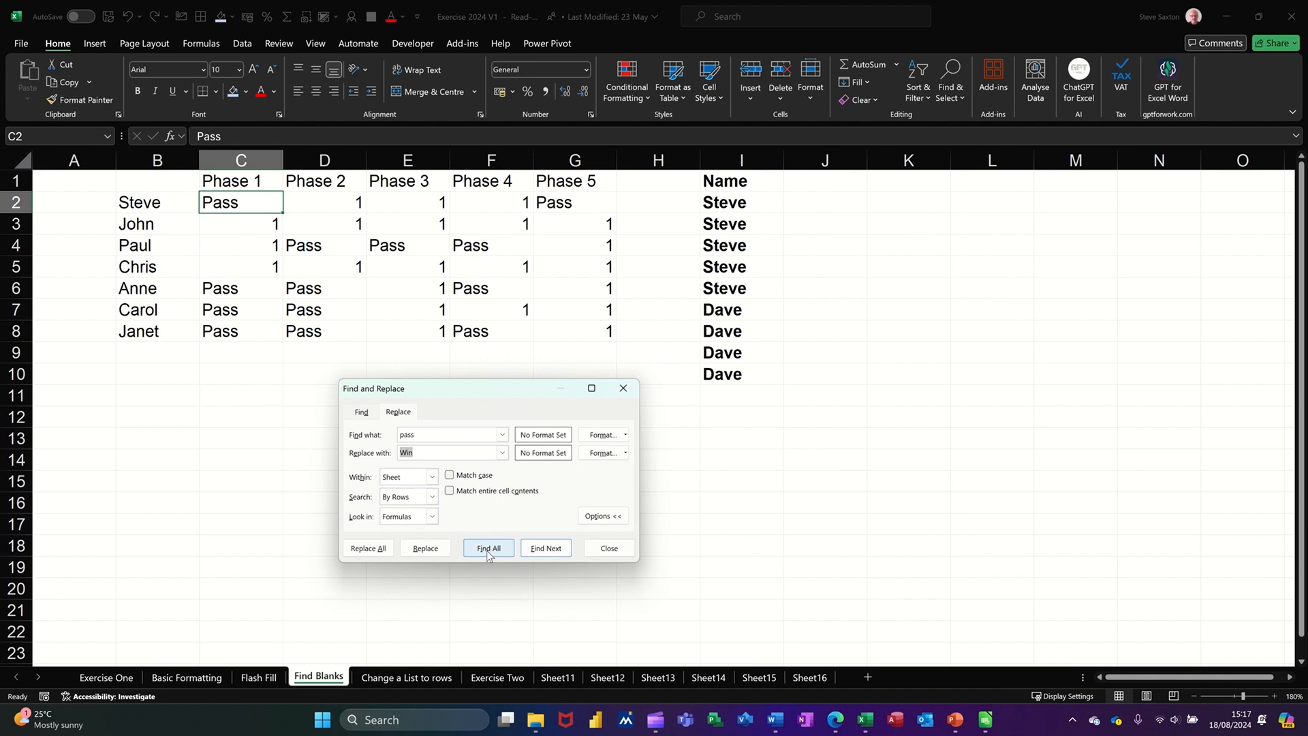
{"action": "left_click", "coordinate": [545, 548]}
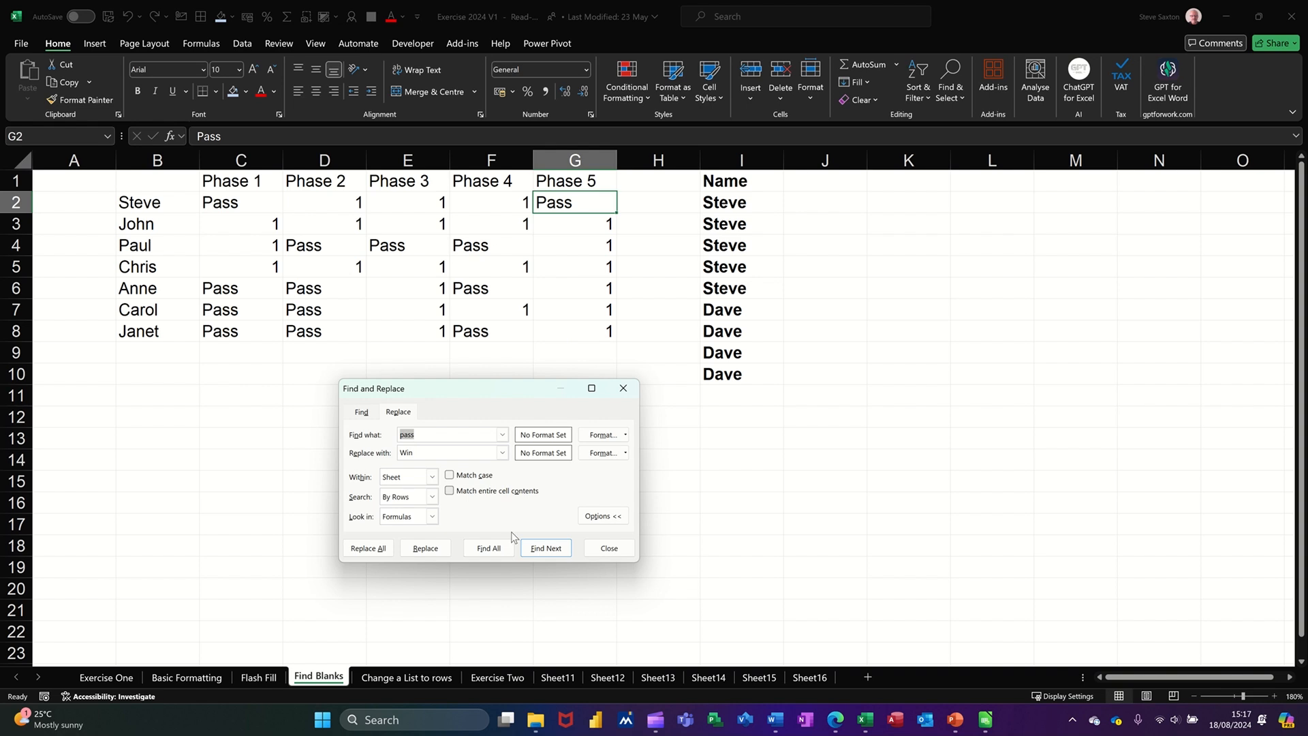
{"action": "left_click", "coordinate": [426, 549]}
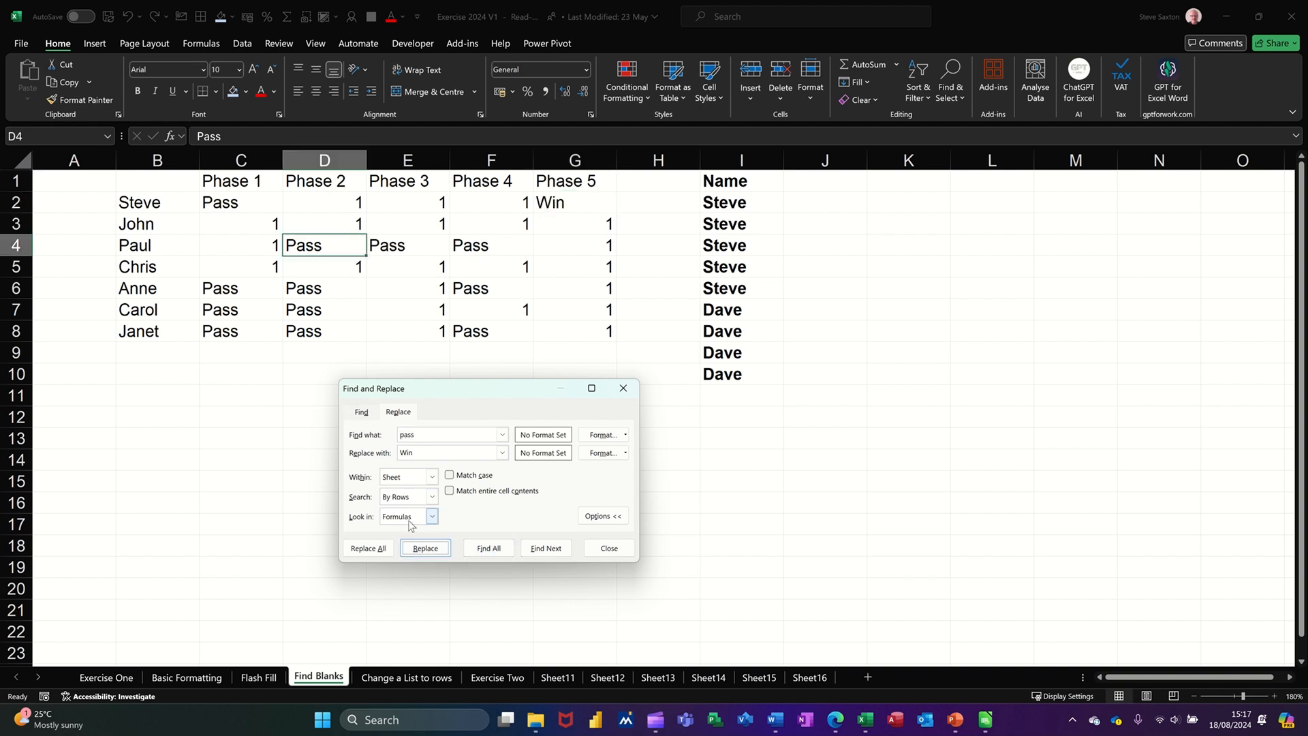
{"action": "left_click", "coordinate": [427, 549]}
{"action": "left_click", "coordinate": [427, 549]}
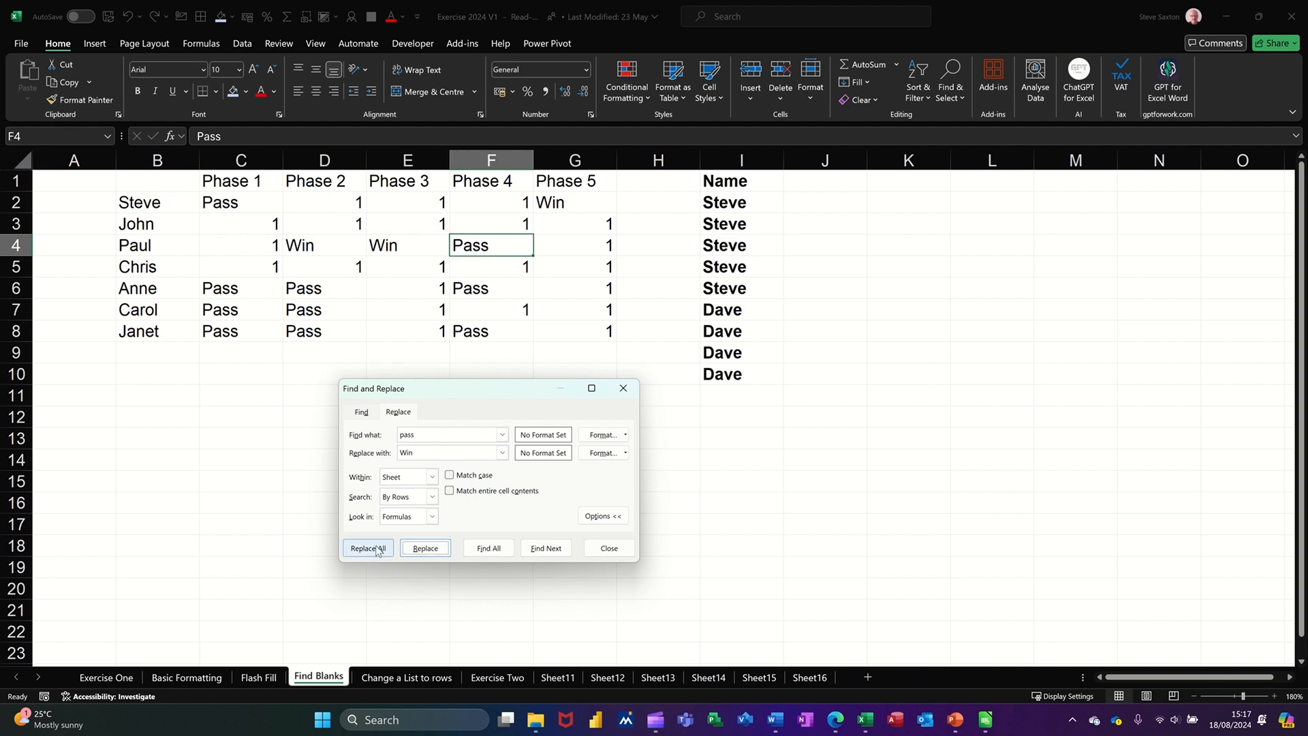
{"action": "left_click", "coordinate": [374, 553]}
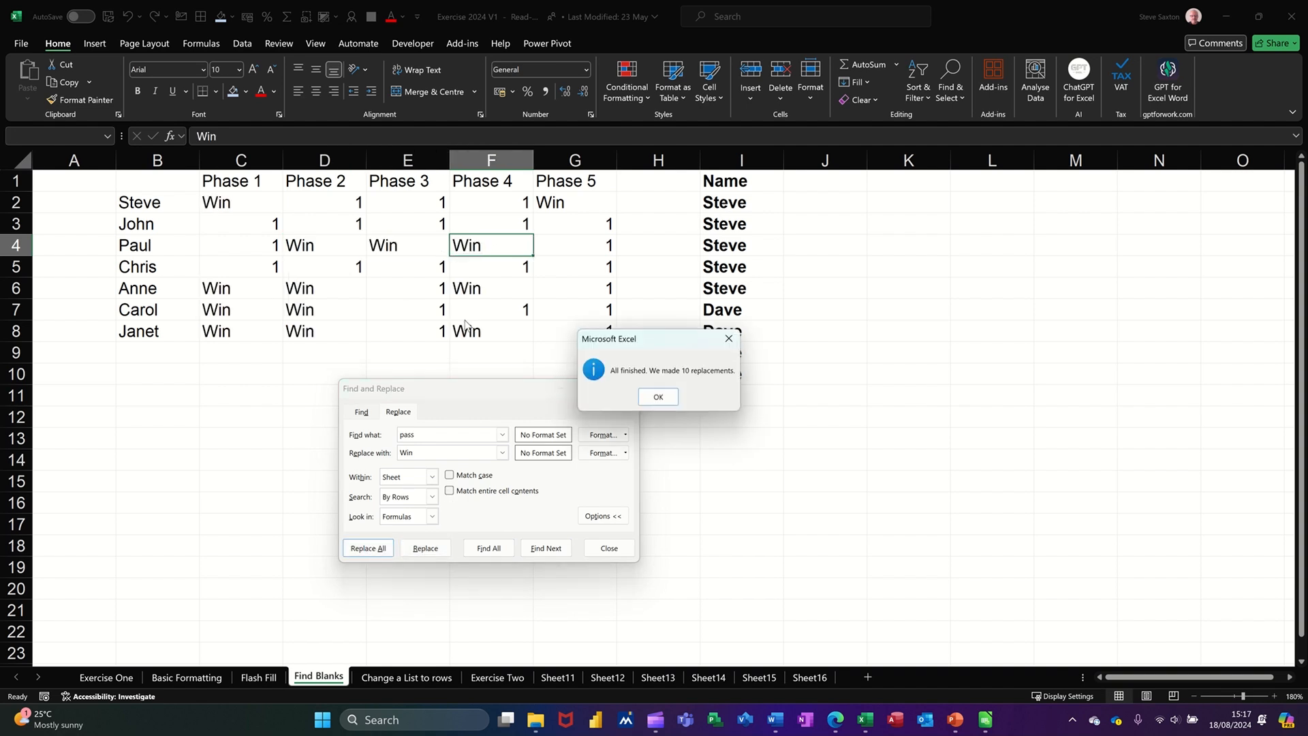
Step: Find "win" without matching case, skip the match in C6, and replace the matches in D6 and F6 with "Win"
{"action": "left_click", "coordinate": [655, 398]}
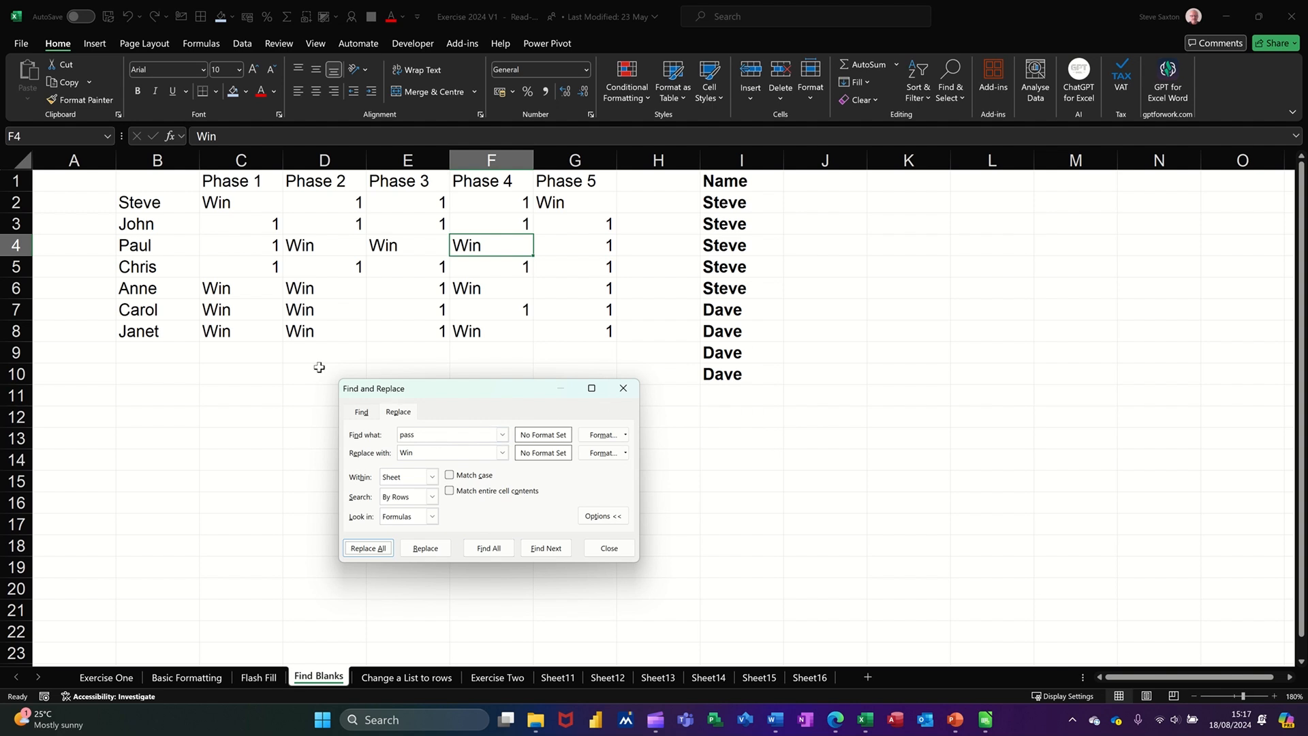
{"action": "double_click", "coordinate": [442, 434]}
{"action": "type", "text": "win"}
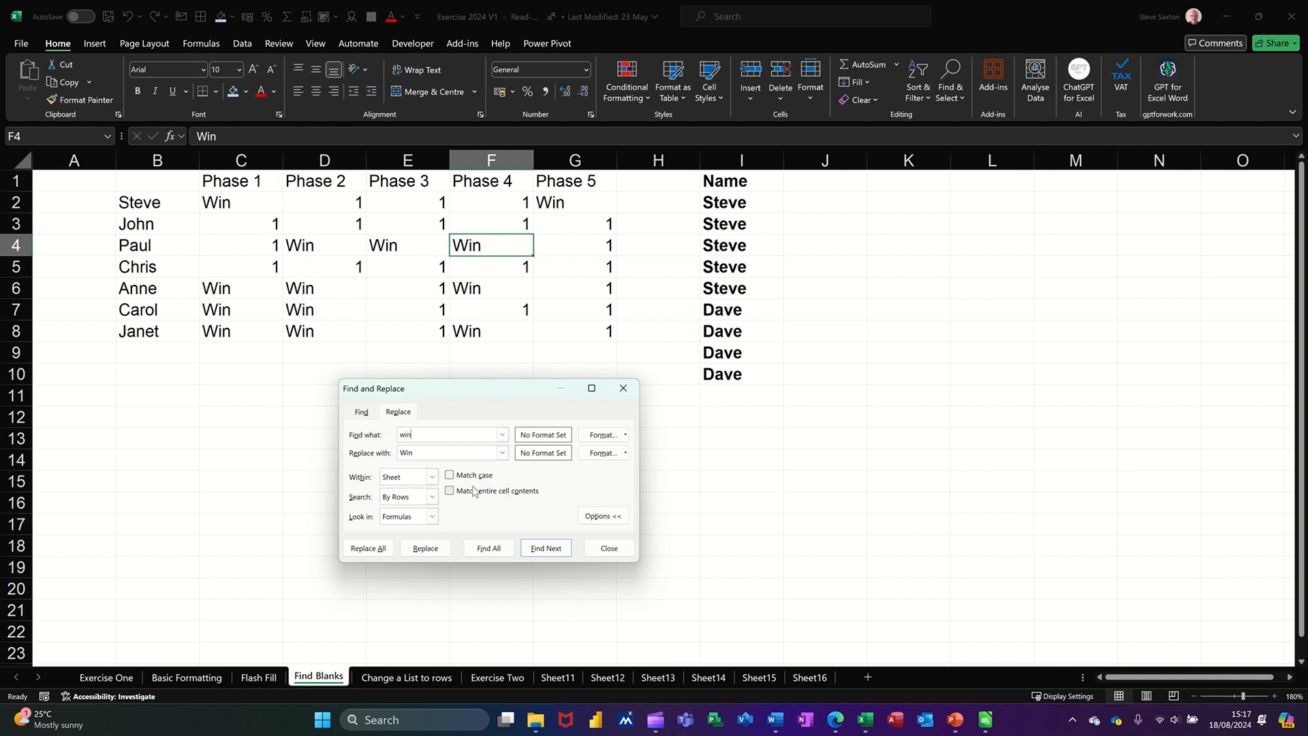
{"action": "left_click", "coordinate": [535, 550]}
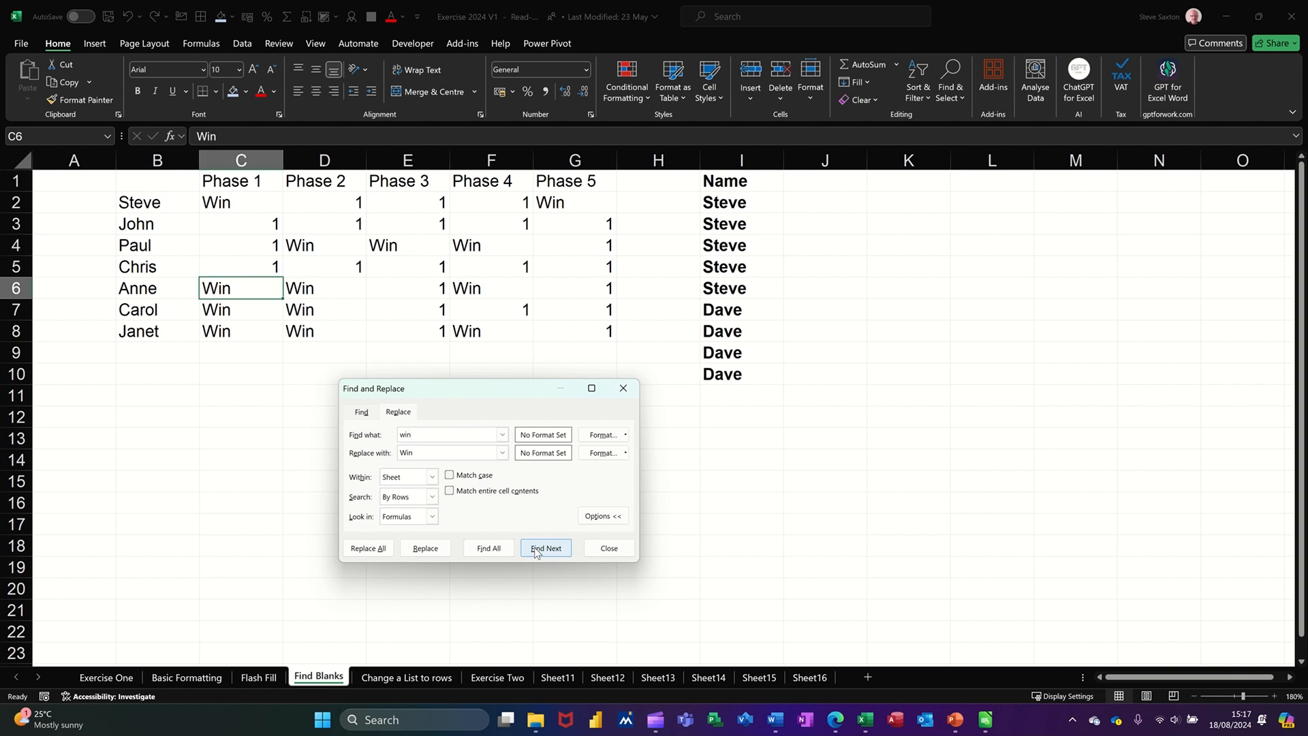
{"action": "left_click", "coordinate": [536, 551]}
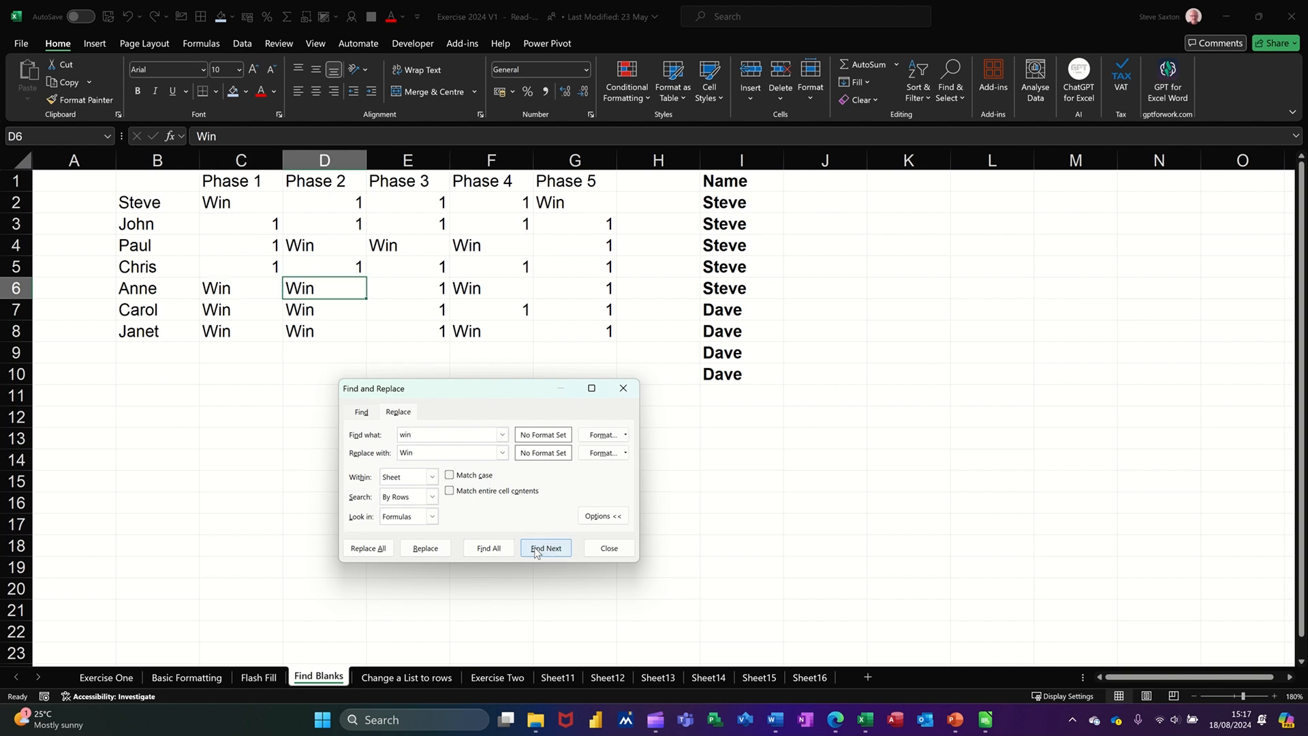
{"action": "left_click", "coordinate": [434, 556]}
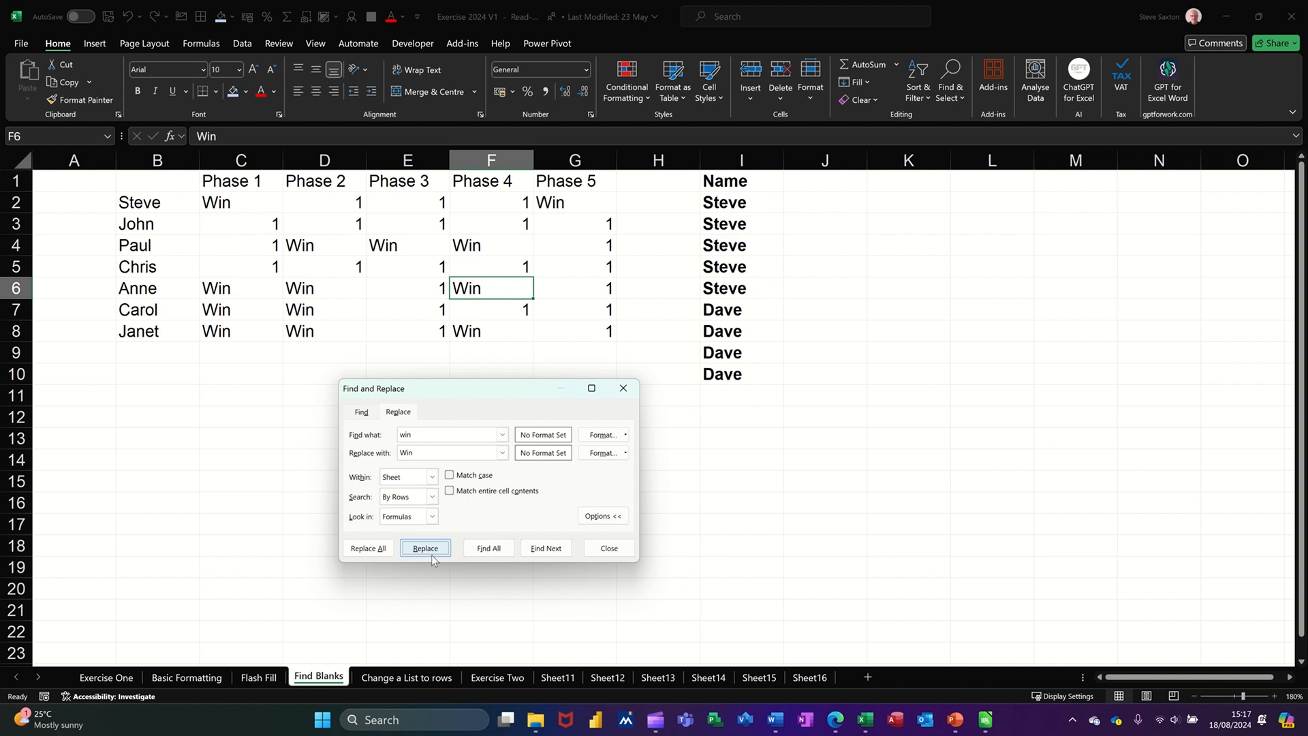
{"action": "left_click", "coordinate": [431, 554]}
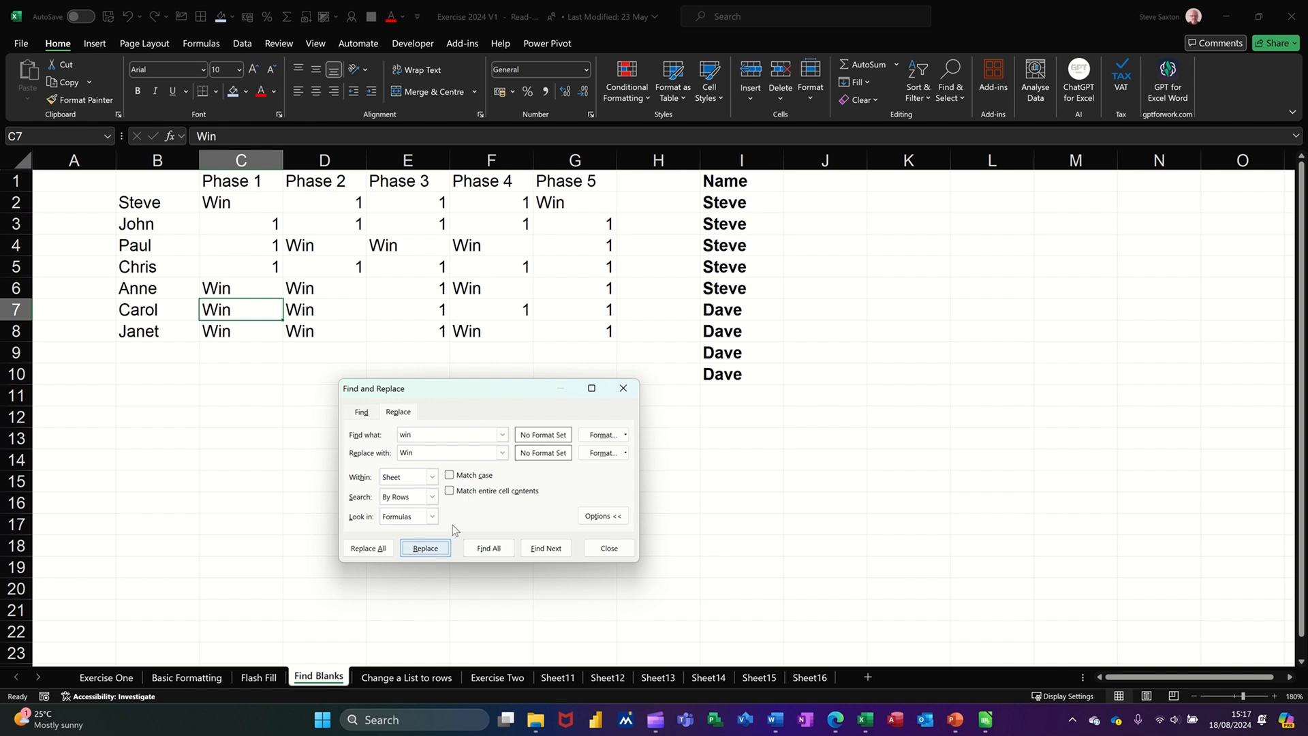
Step: Turn on case matching for the replacement and search the sheet for the next lowercase "win"
{"action": "left_click", "coordinate": [449, 475]}
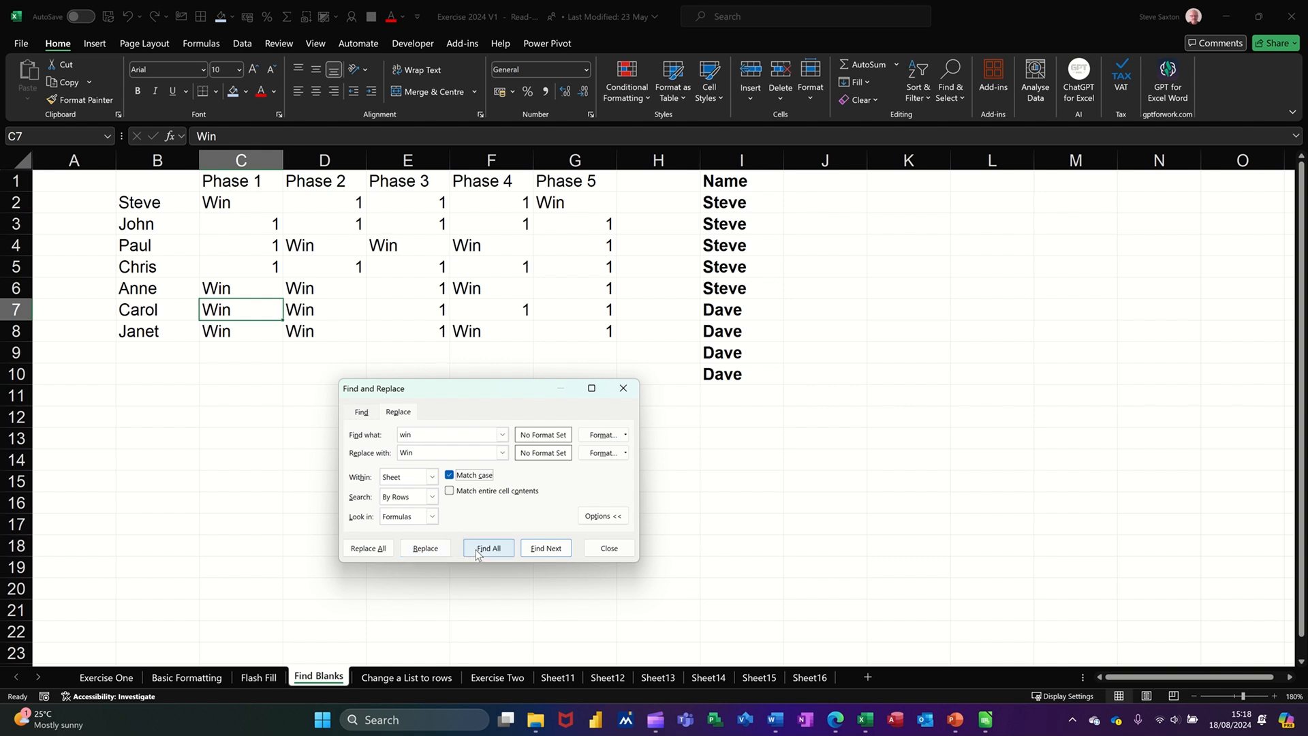
{"action": "left_click", "coordinate": [531, 552]}
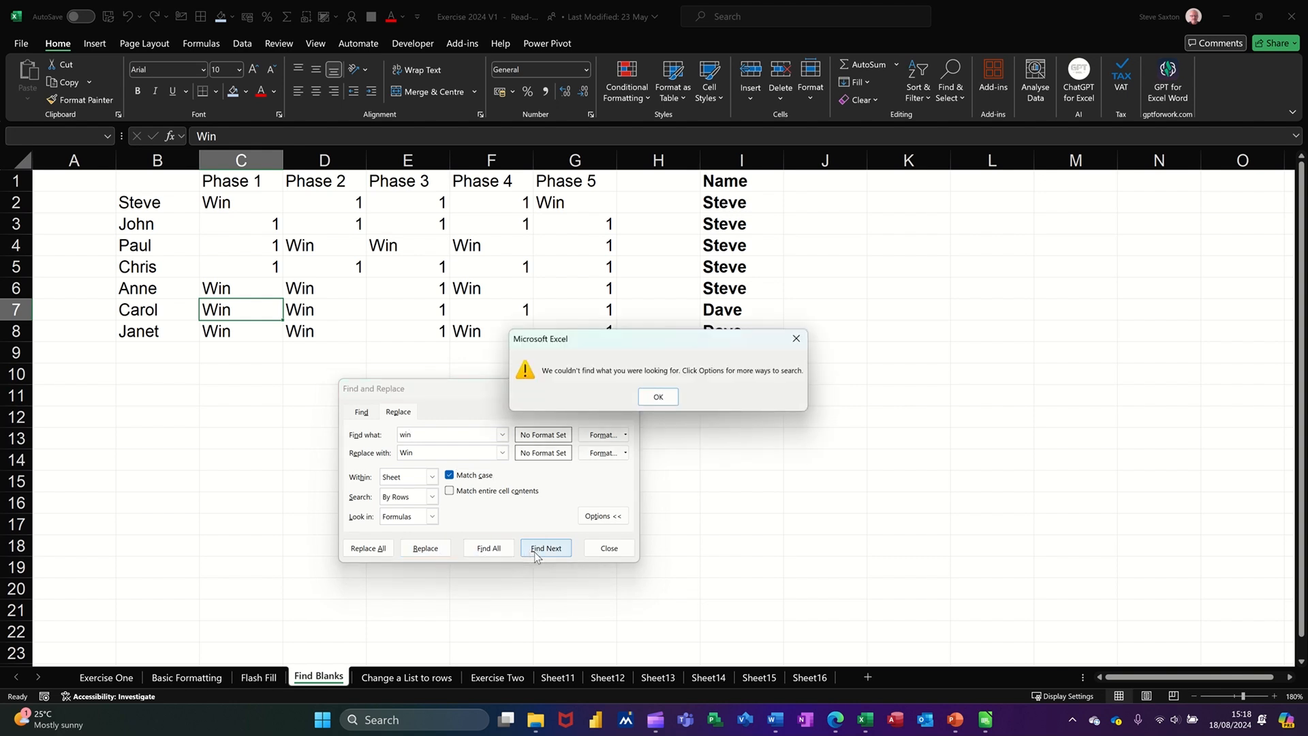
{"action": "left_click", "coordinate": [654, 397]}
Step: Enter lowercase "win" in cell F6, Anne's Phase 4 result, while keeping the find and replace settings open
{"action": "left_click", "coordinate": [492, 290]}
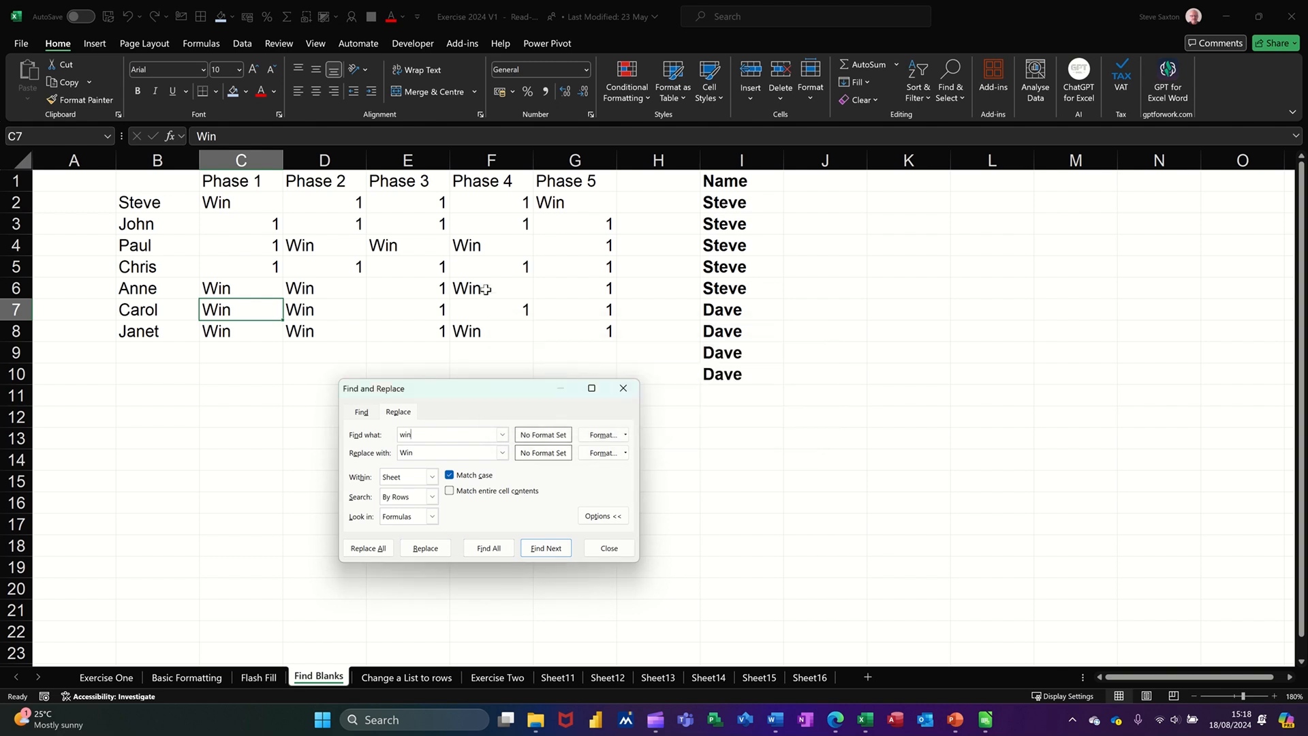
{"action": "type", "text": "win"}
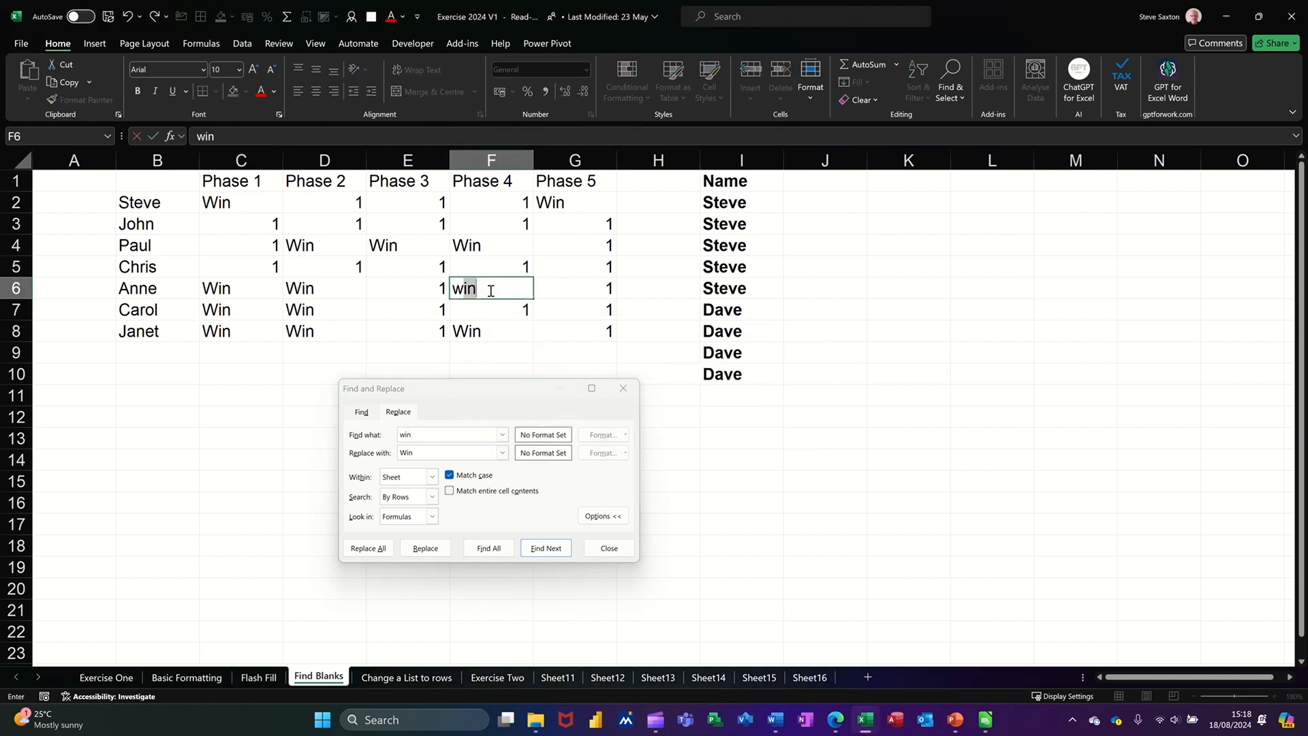
{"action": "left_click", "coordinate": [492, 308]}
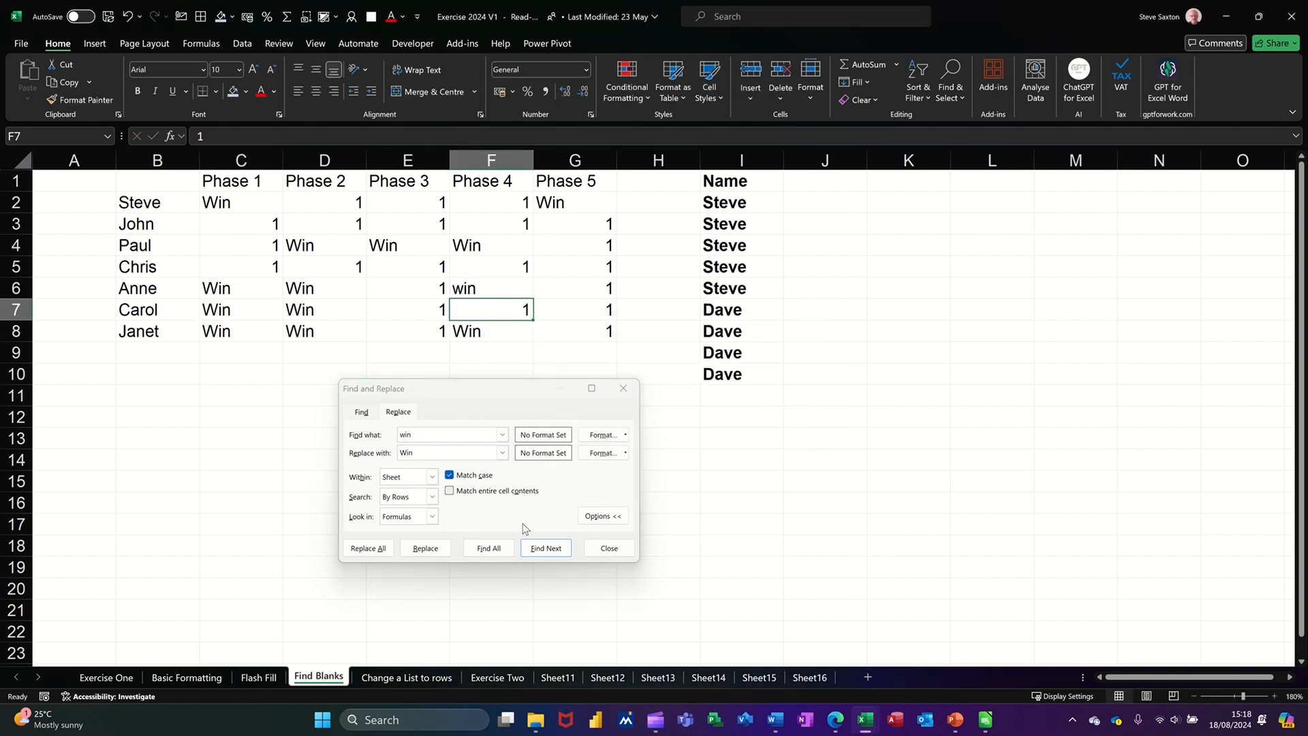
Step: Find the case-matching "win" in F6, replace it with "Win", and close Find and Replace with its extra options collapsed
{"action": "left_click", "coordinate": [197, 246]}
{"action": "left_click", "coordinate": [547, 553]}
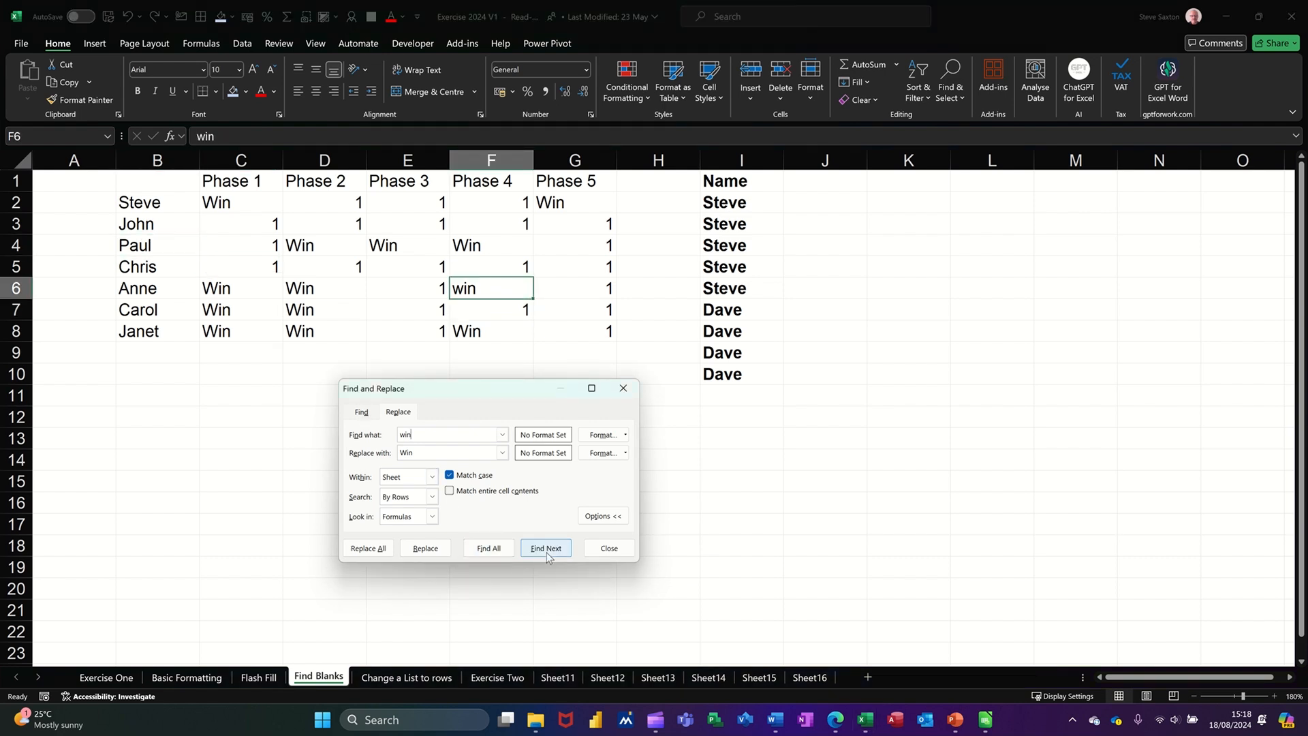
{"action": "left_click", "coordinate": [425, 548]}
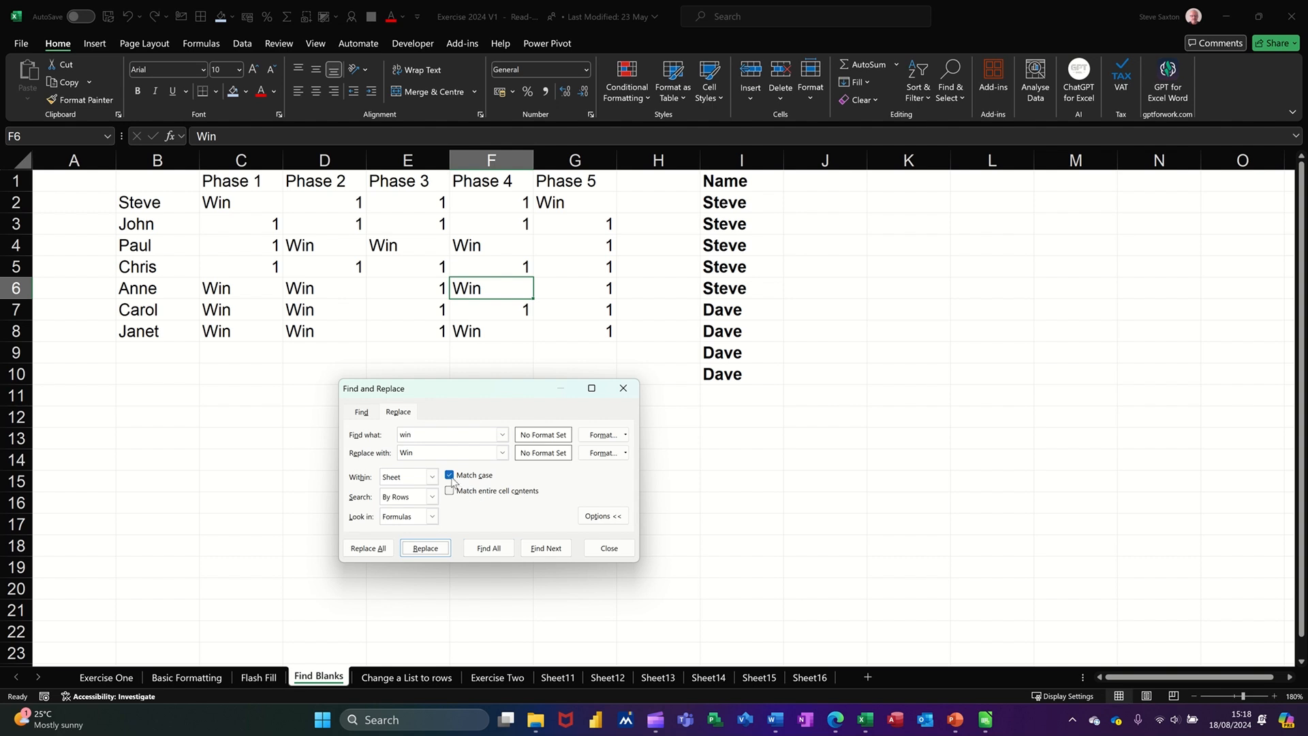
{"action": "left_click", "coordinate": [603, 516]}
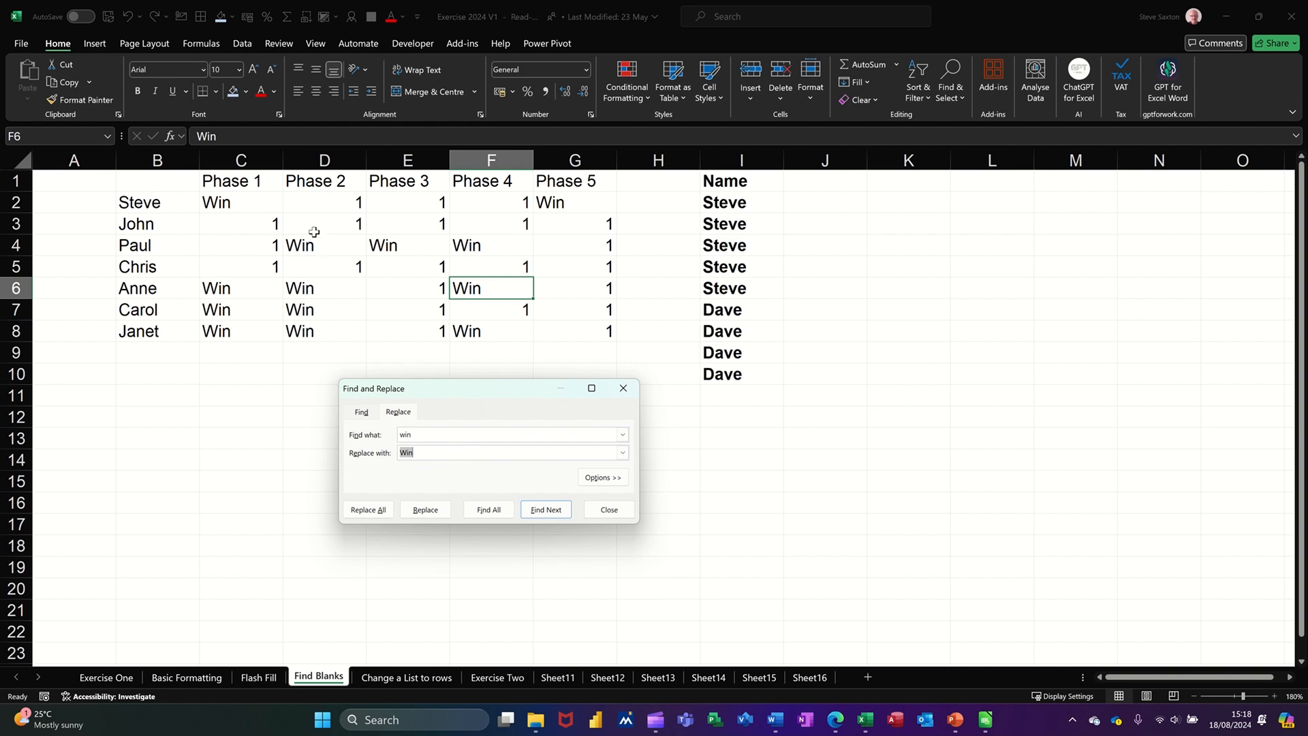
{"action": "left_click", "coordinate": [623, 389]}
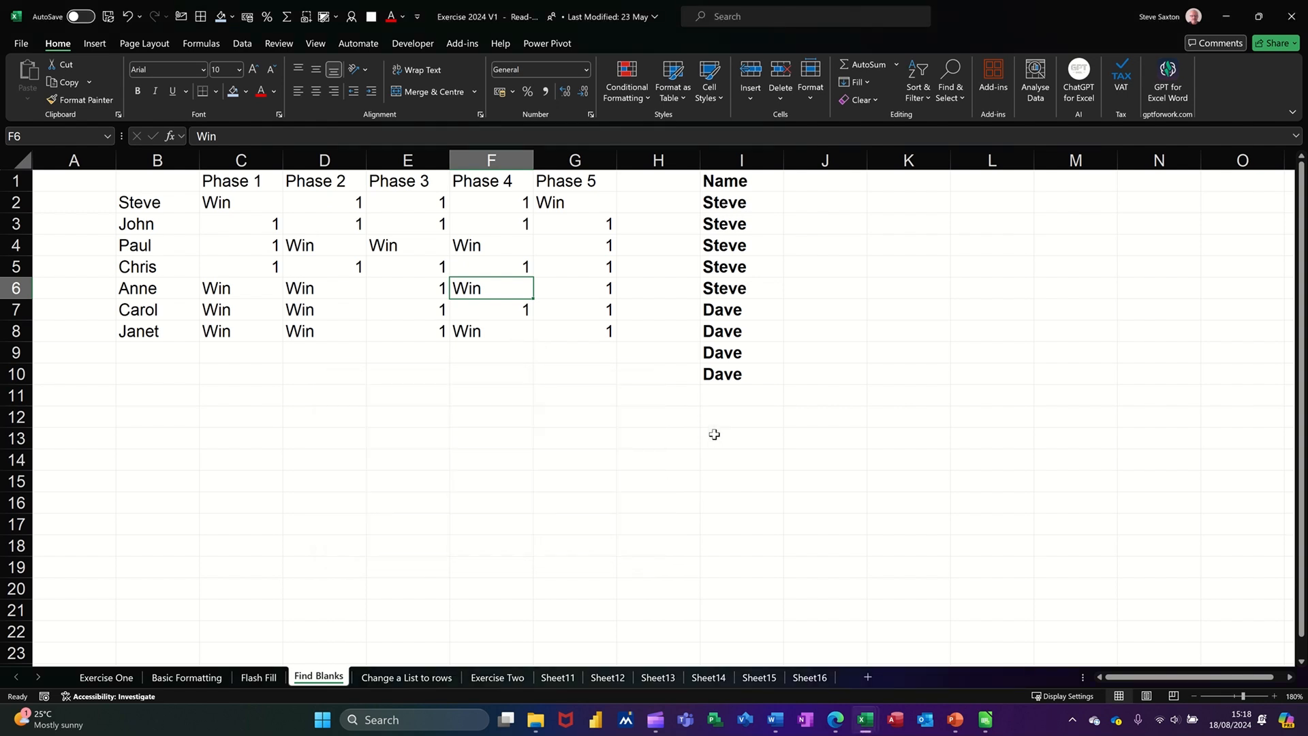